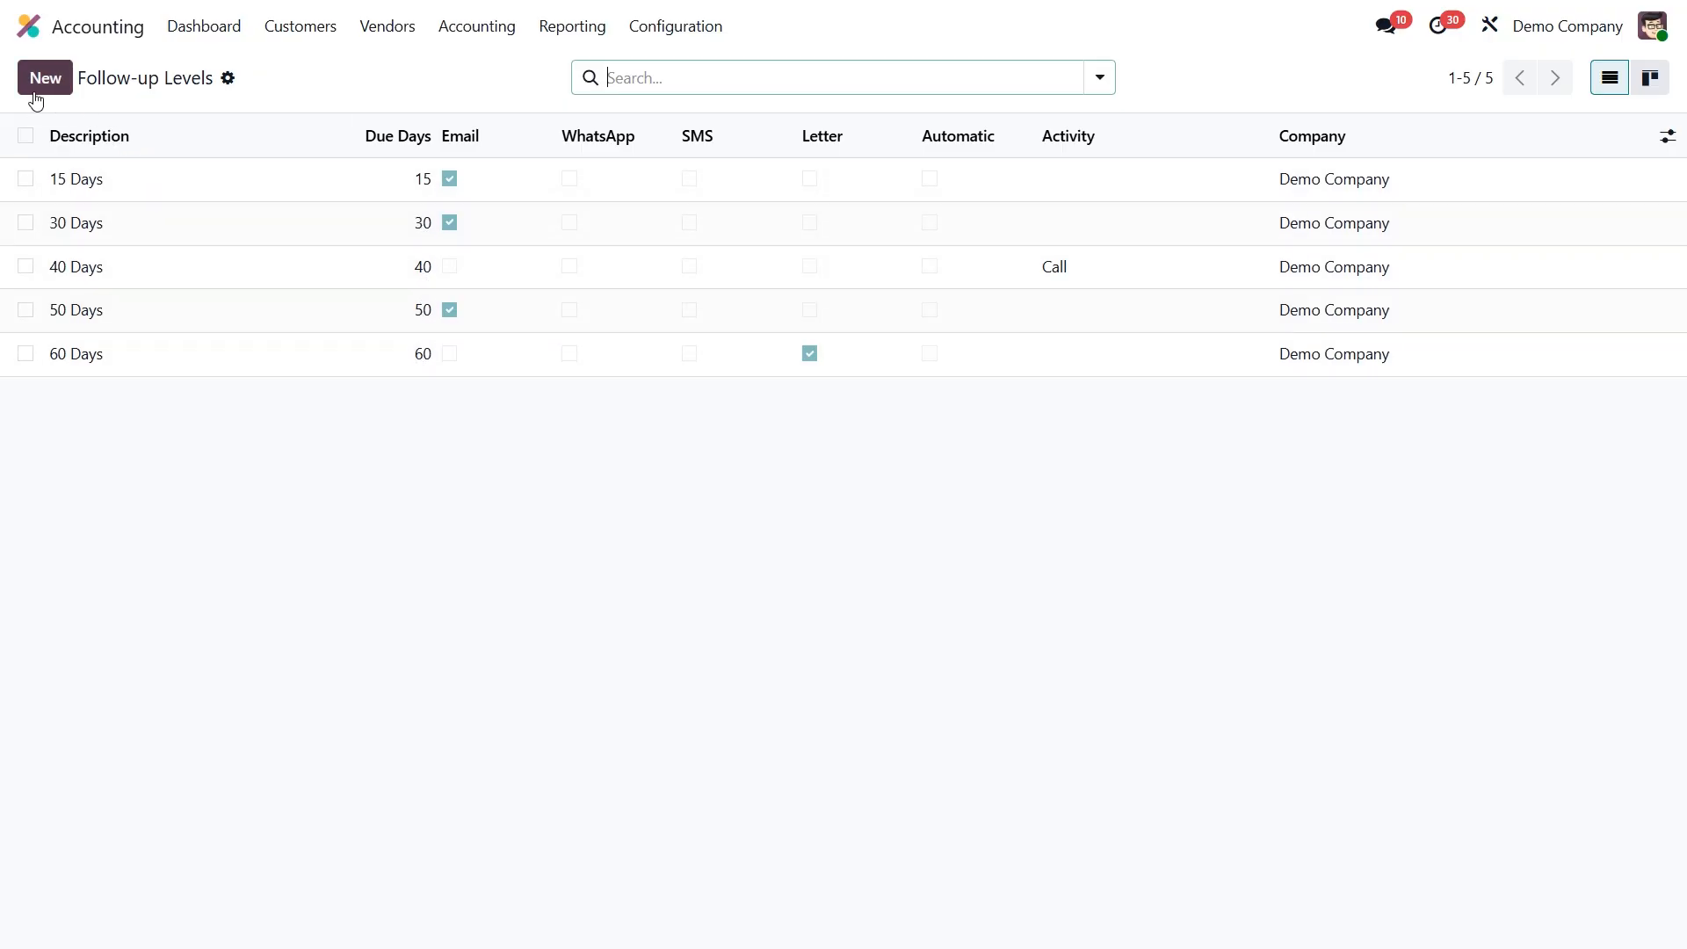
Review the 15 Days follow-up level's reminder delay, email template, automatic sending and follower options
click(140, 182)
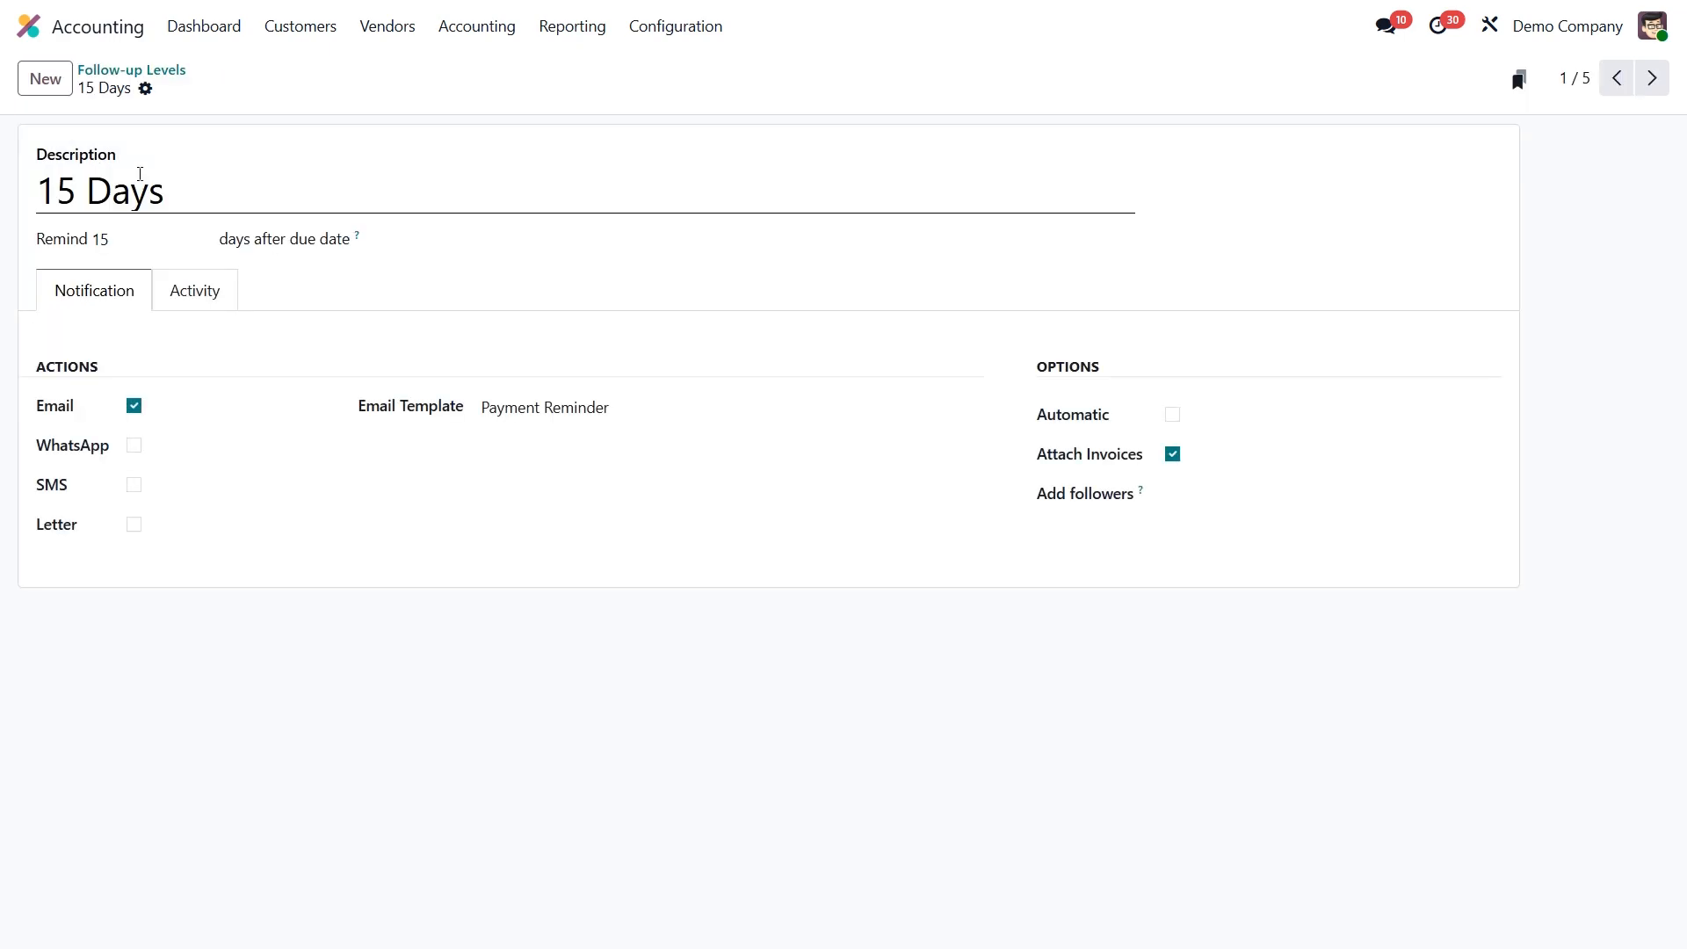
double_click(113, 235)
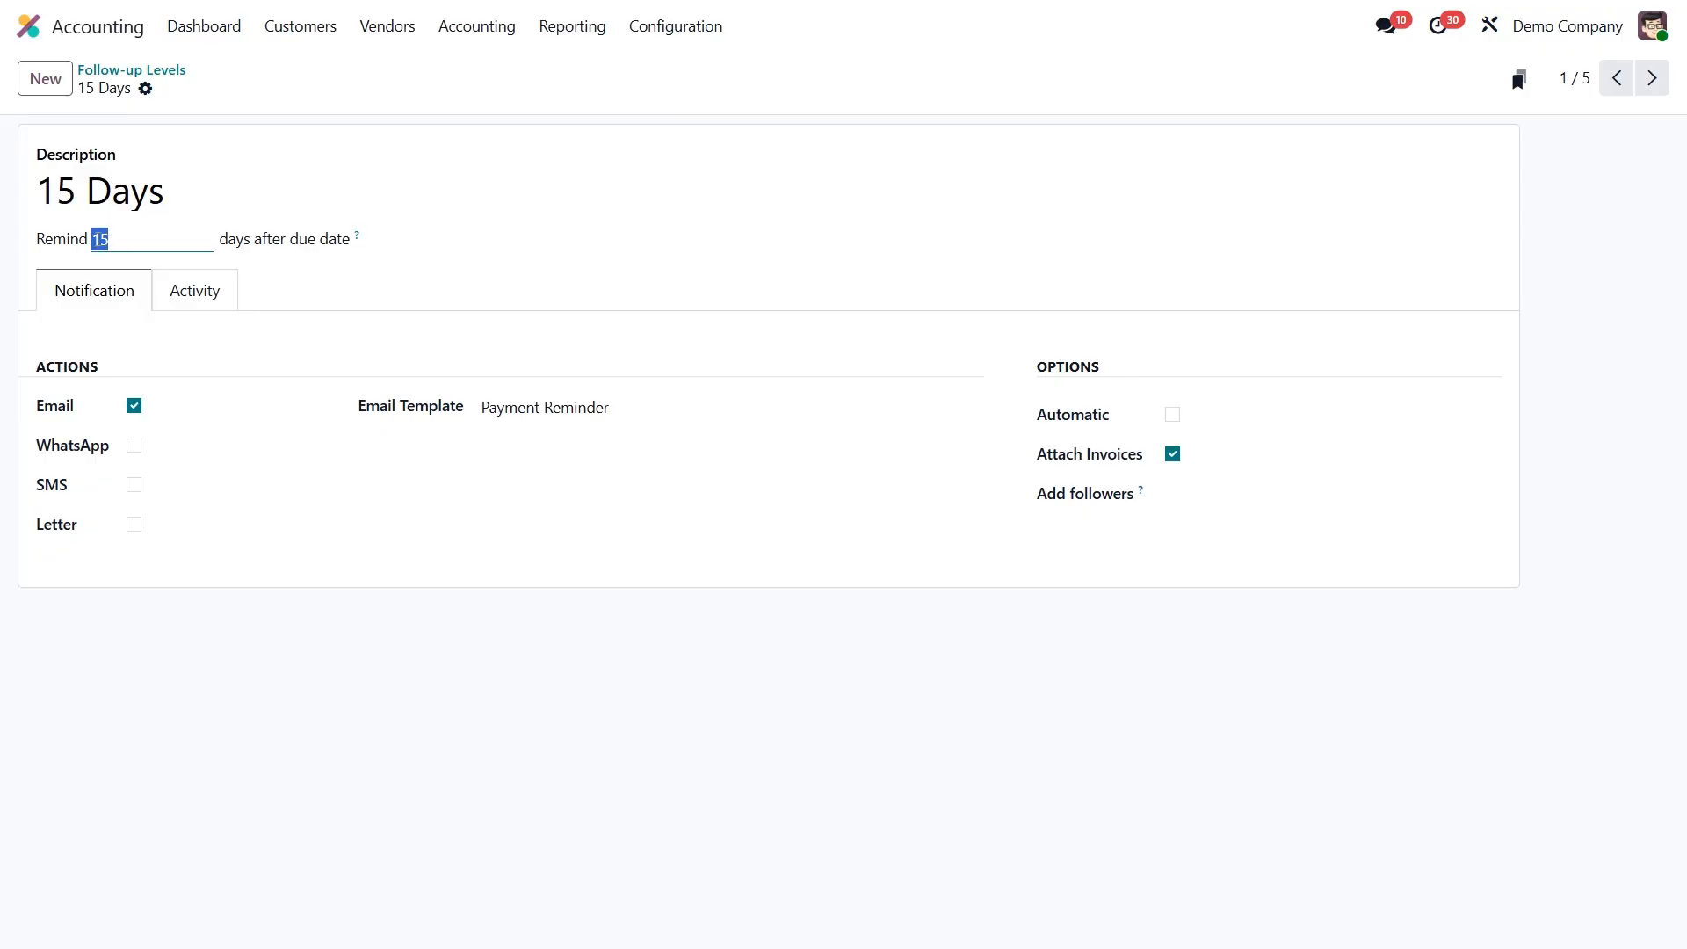
click(94, 238)
text(-)
key(BackSpace)
click(633, 414)
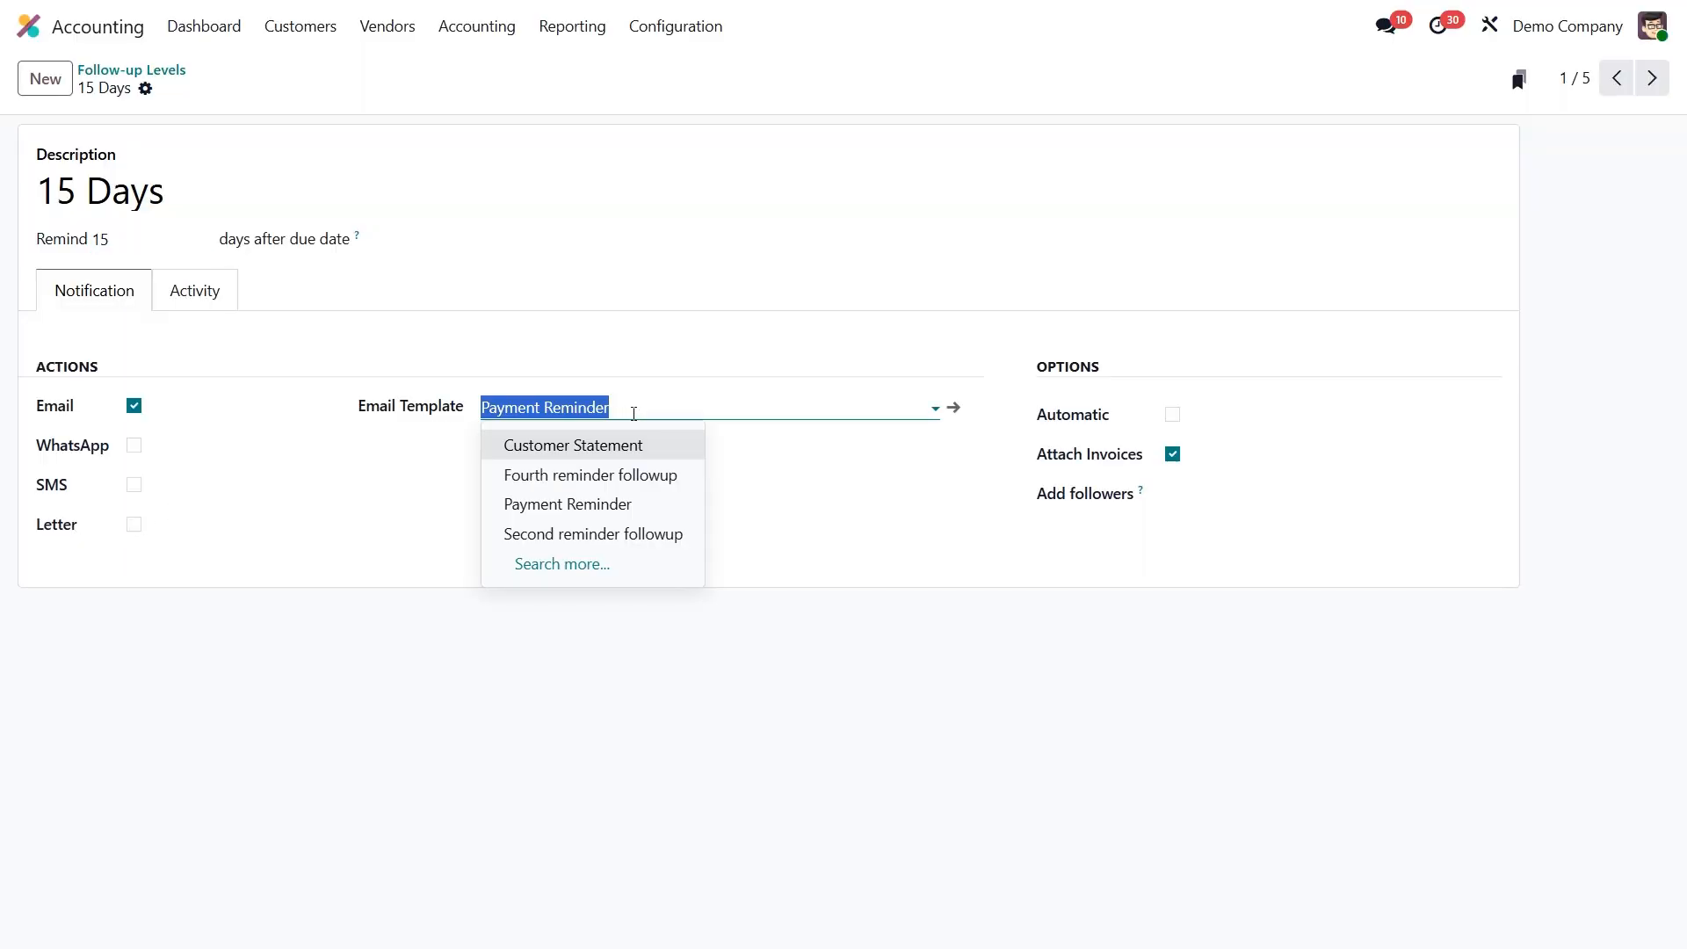
click(1069, 383)
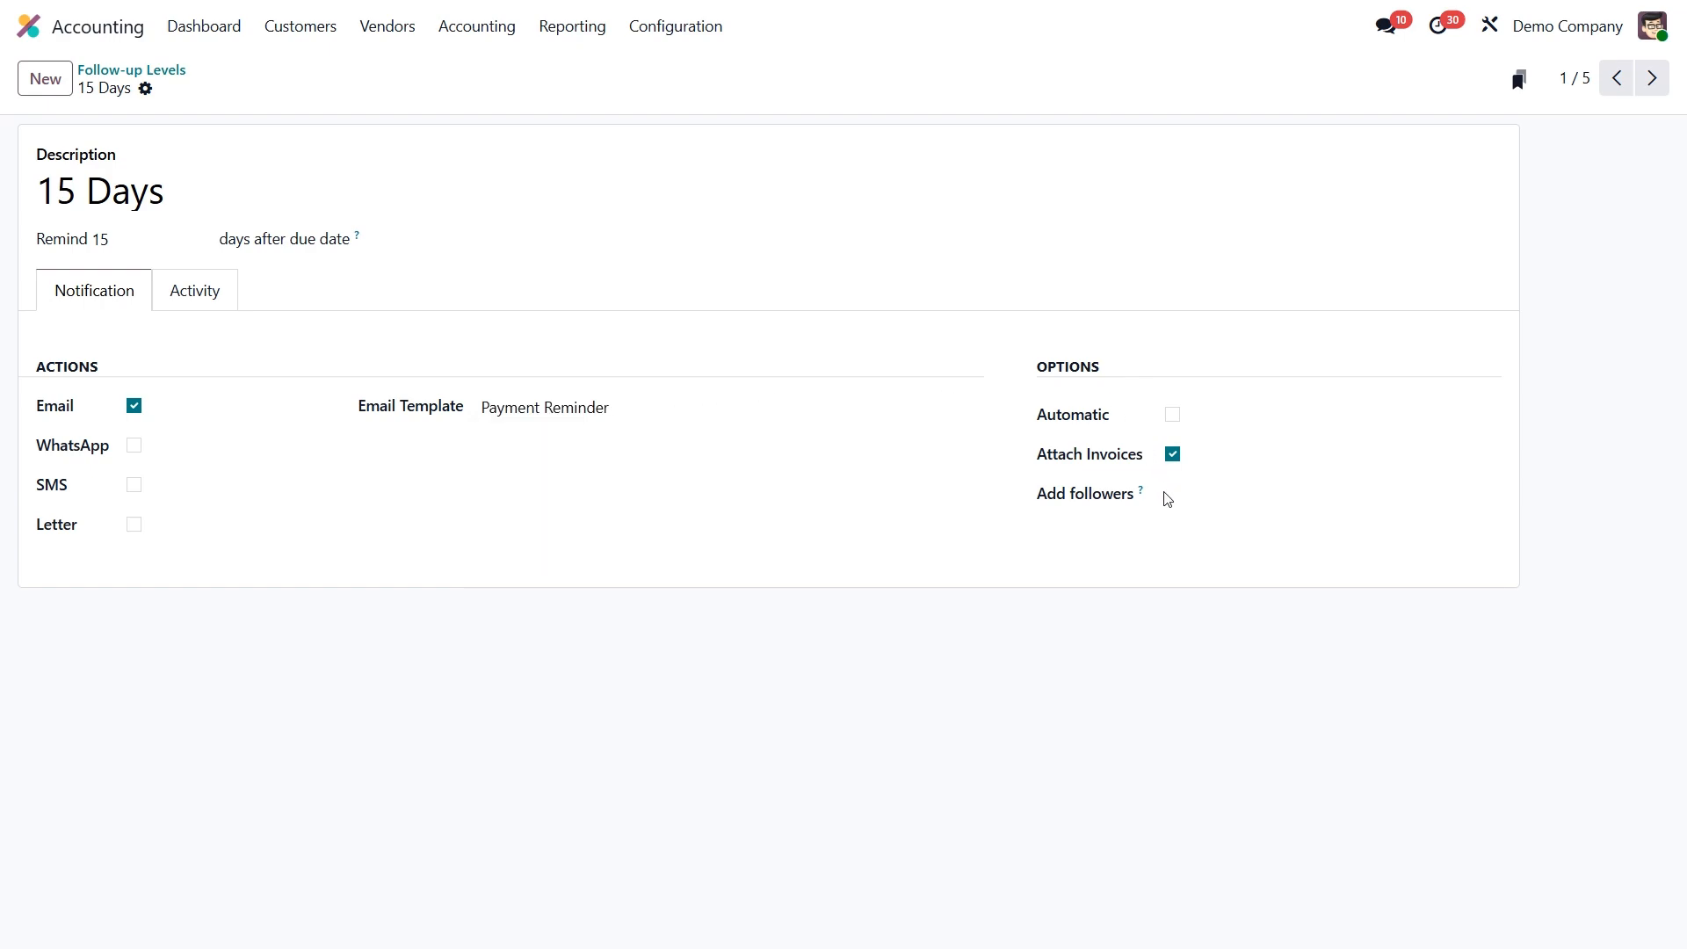
click(1173, 416)
mouse_move(1142, 494)
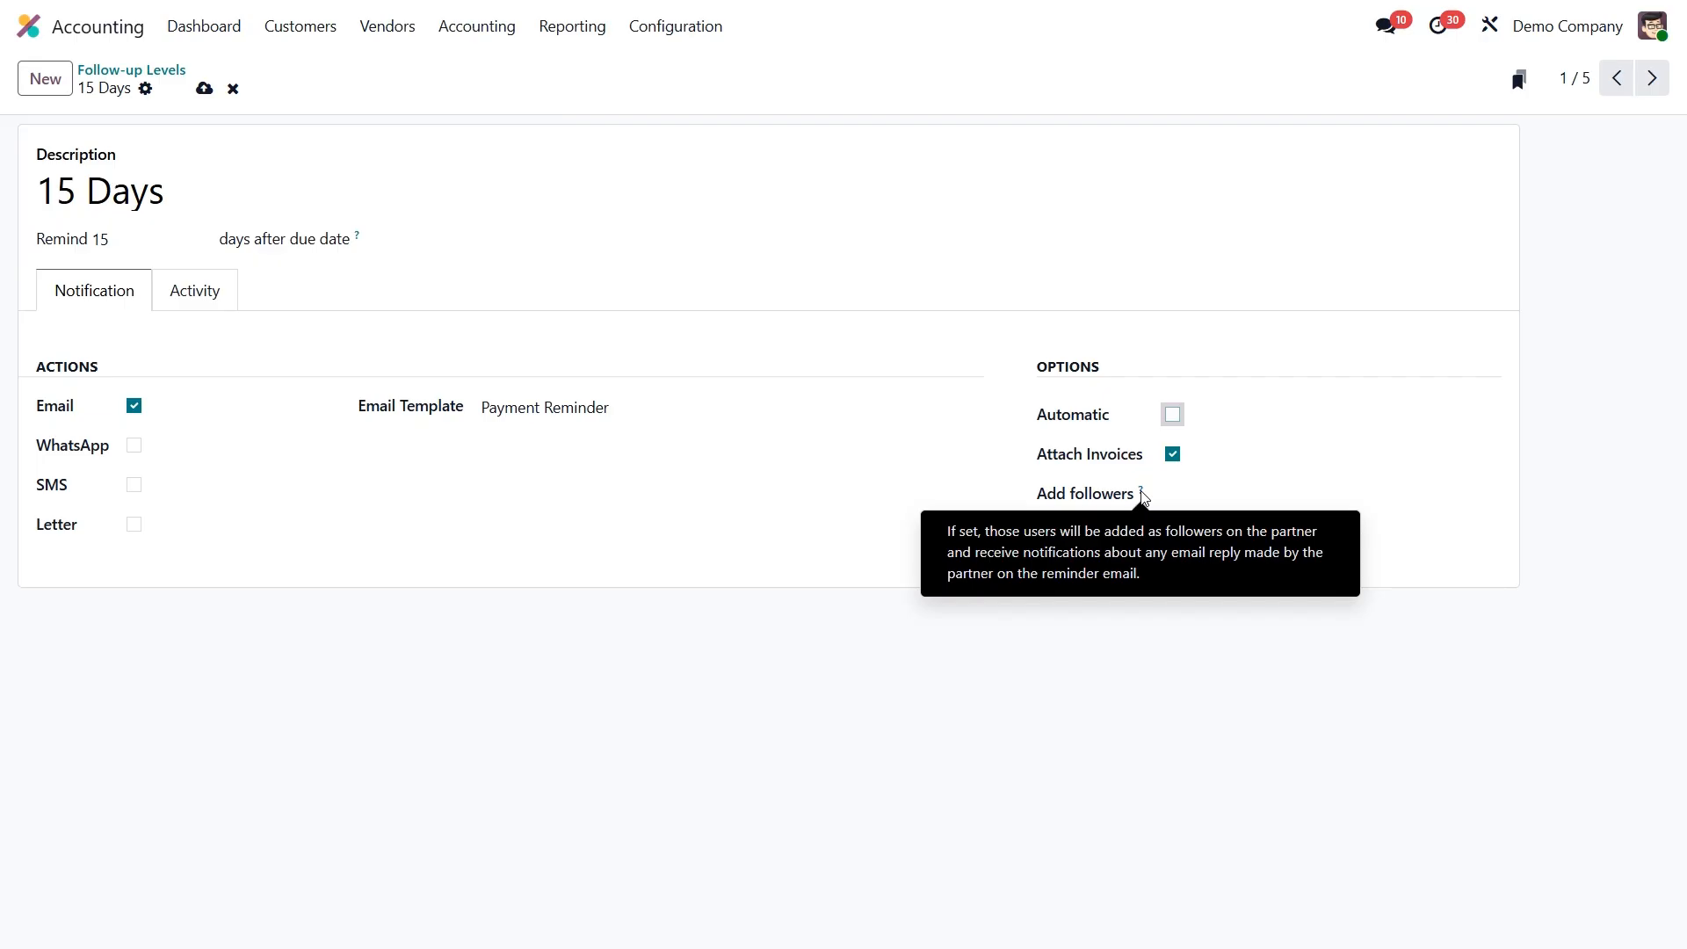
click(1203, 501)
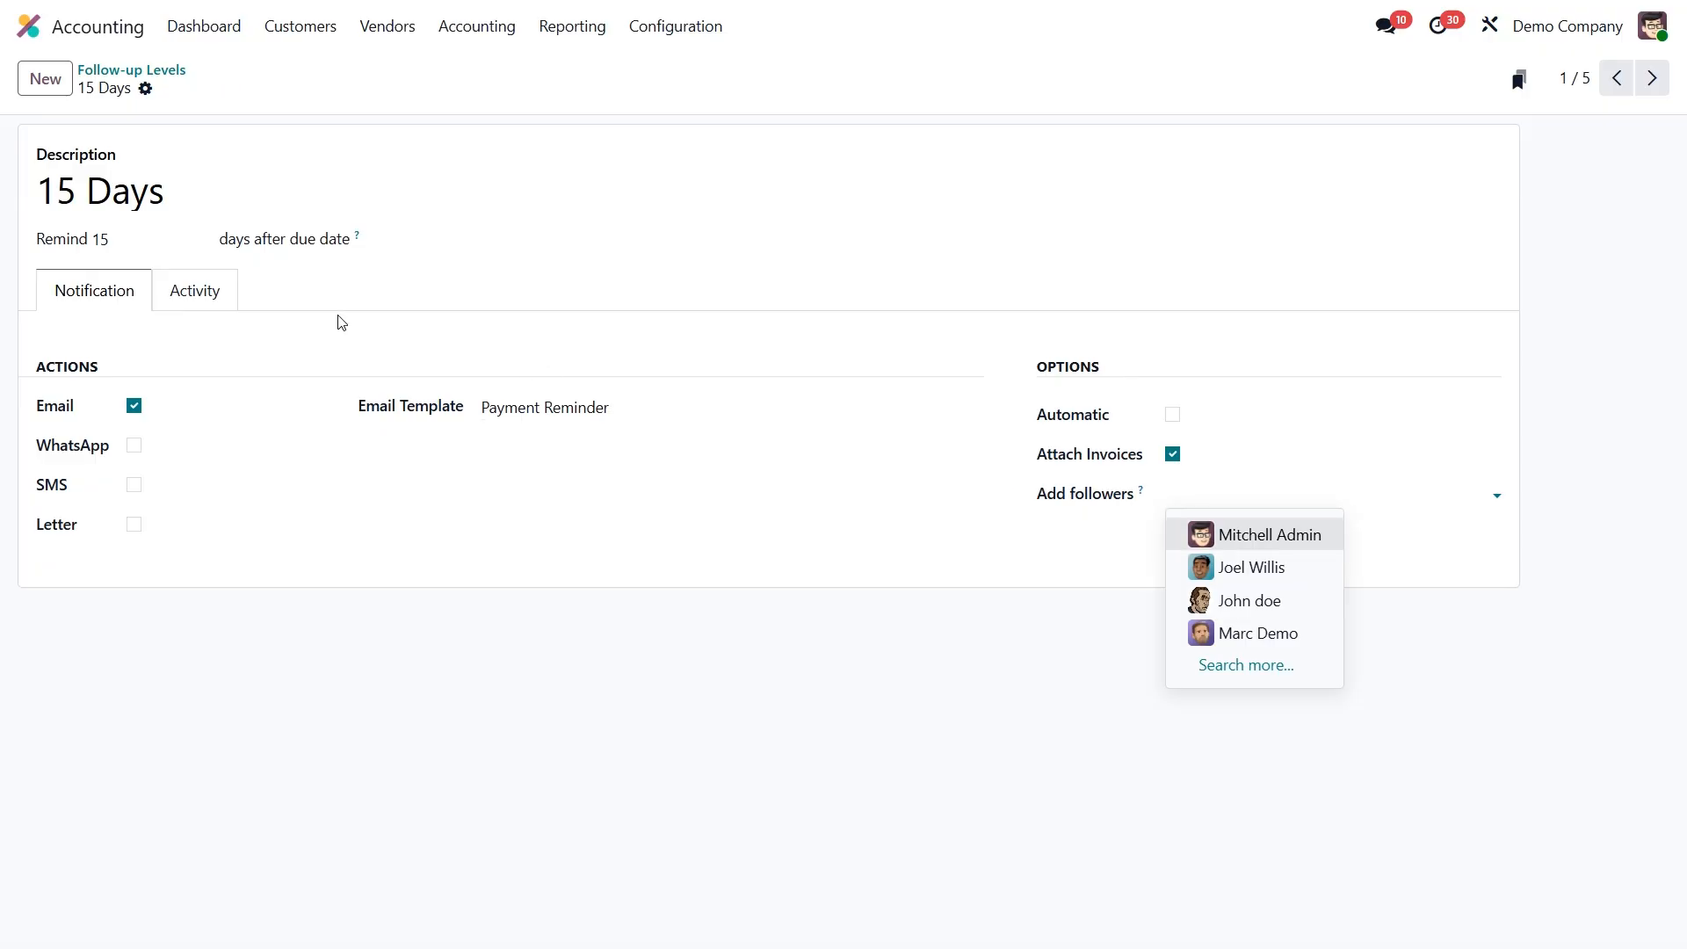
Try out the scheduled activity options for the 15 Days follow-up level and discard the changes
click(184, 295)
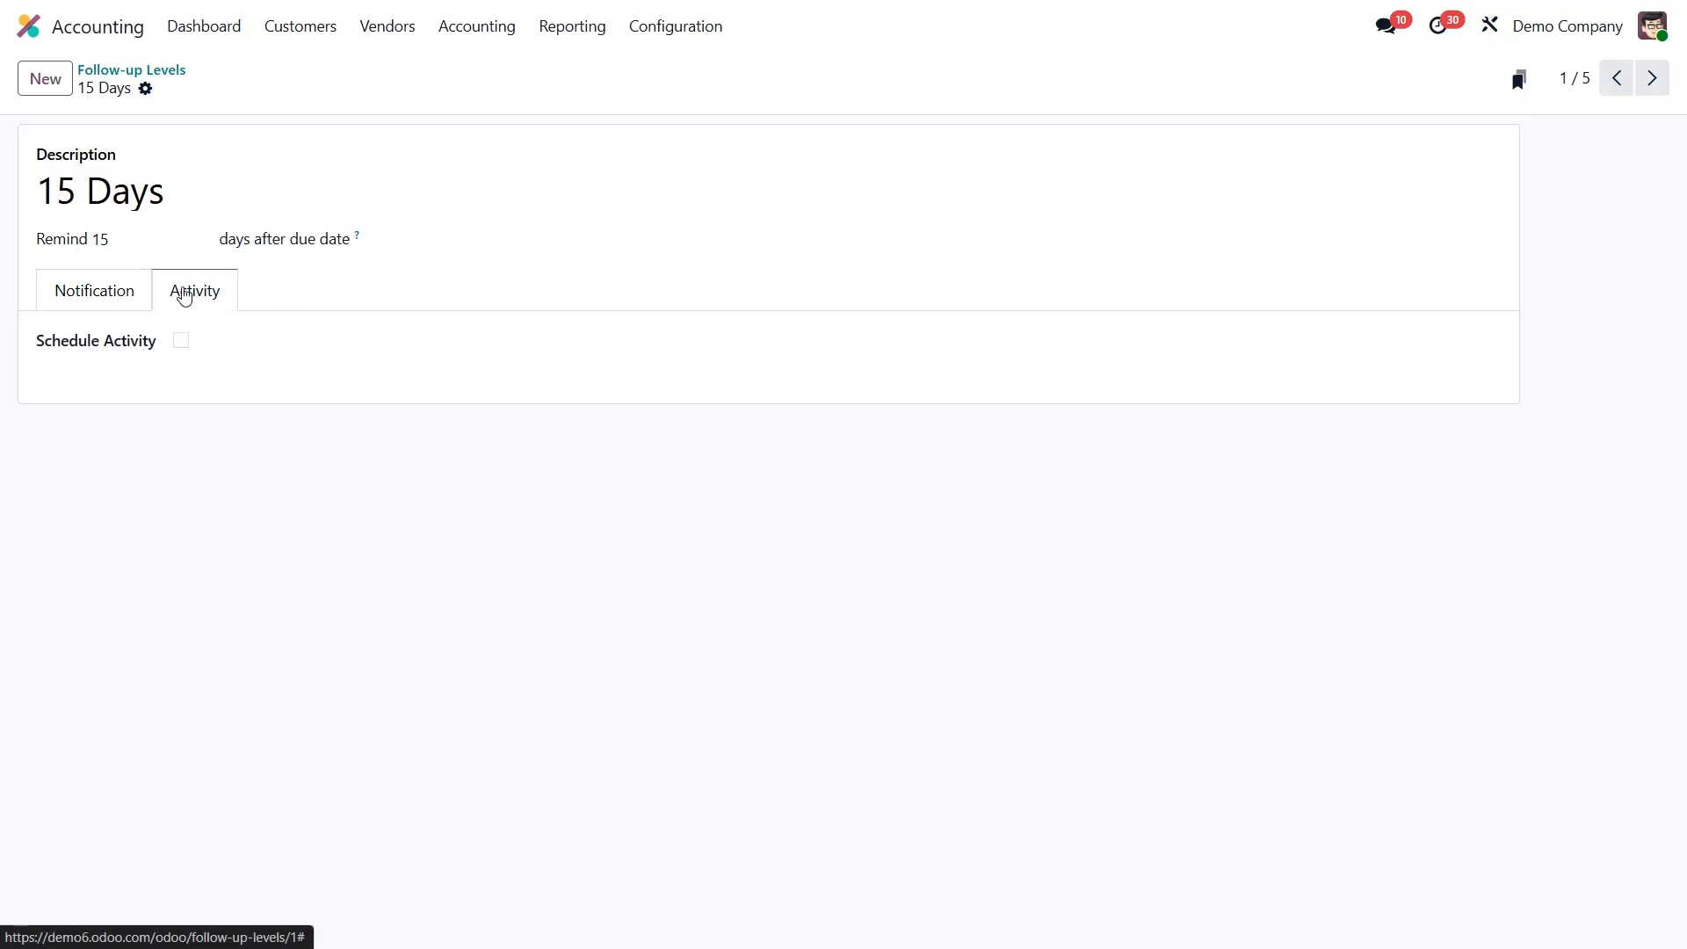
click(181, 343)
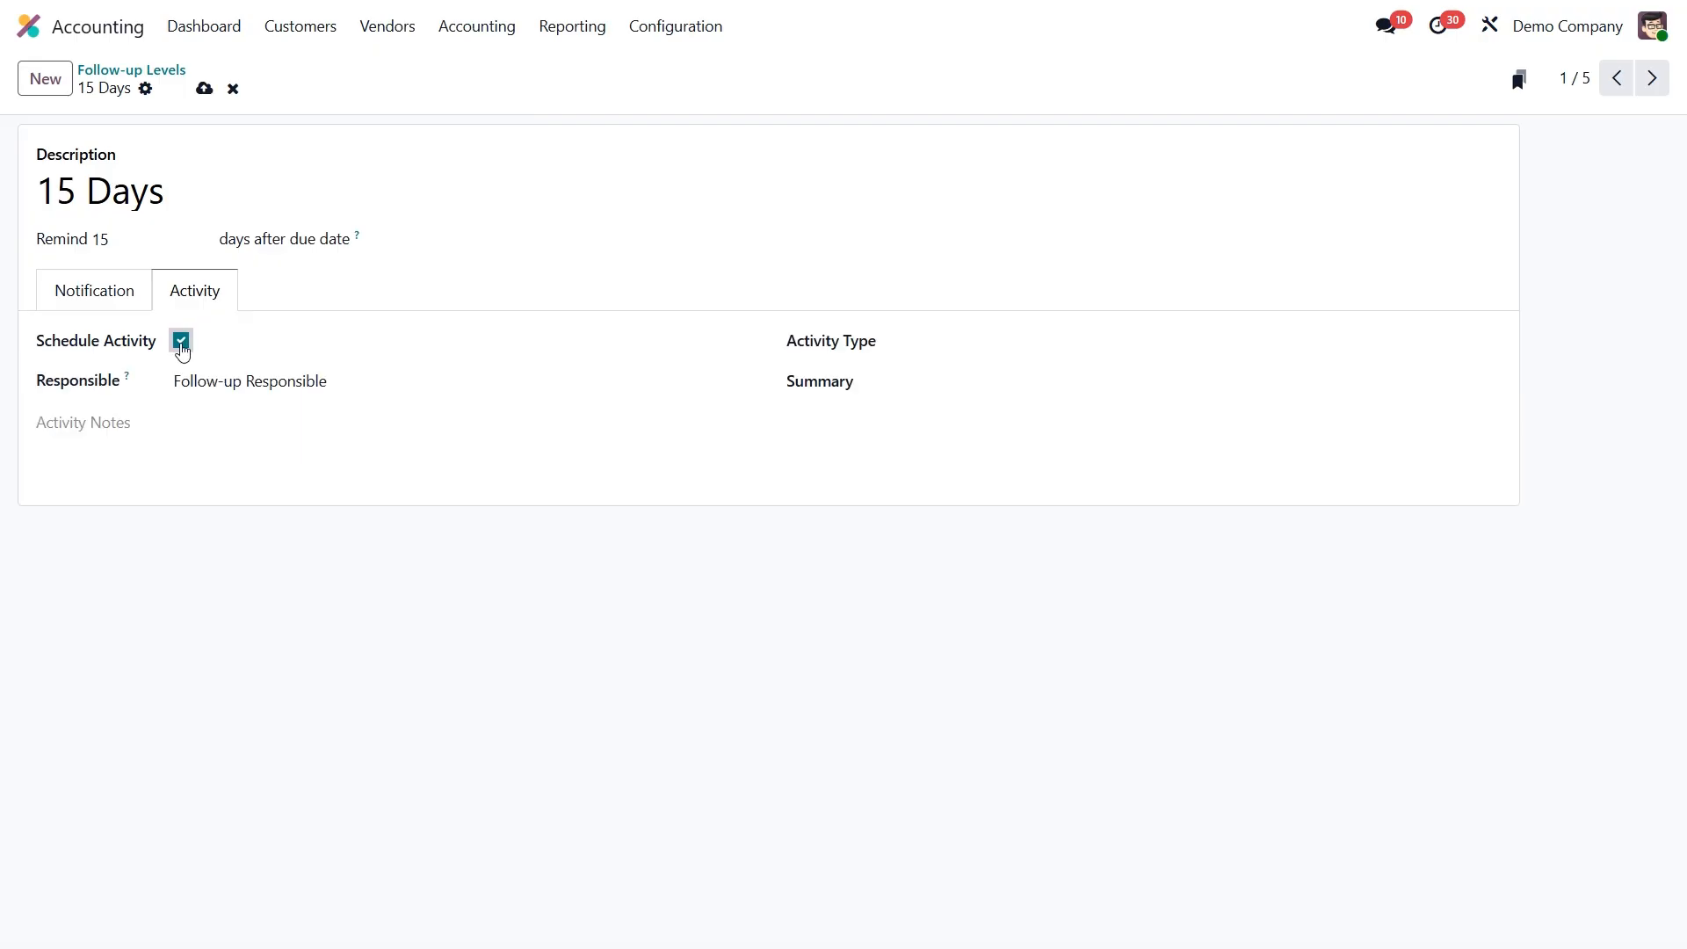
click(367, 385)
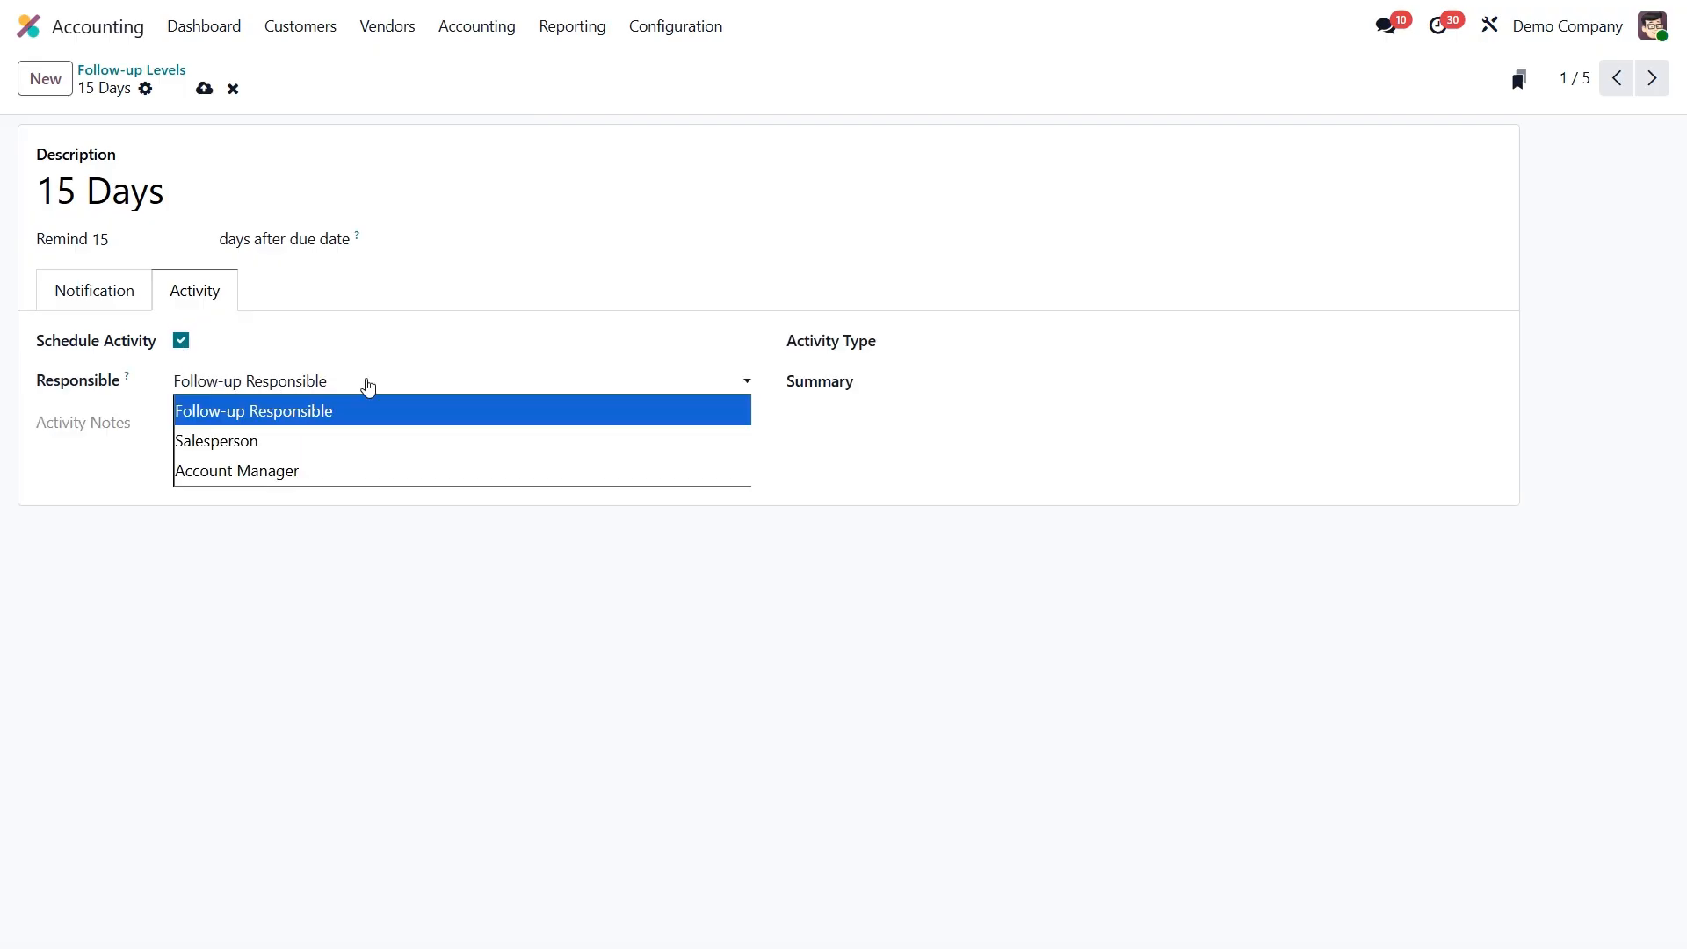
click(952, 344)
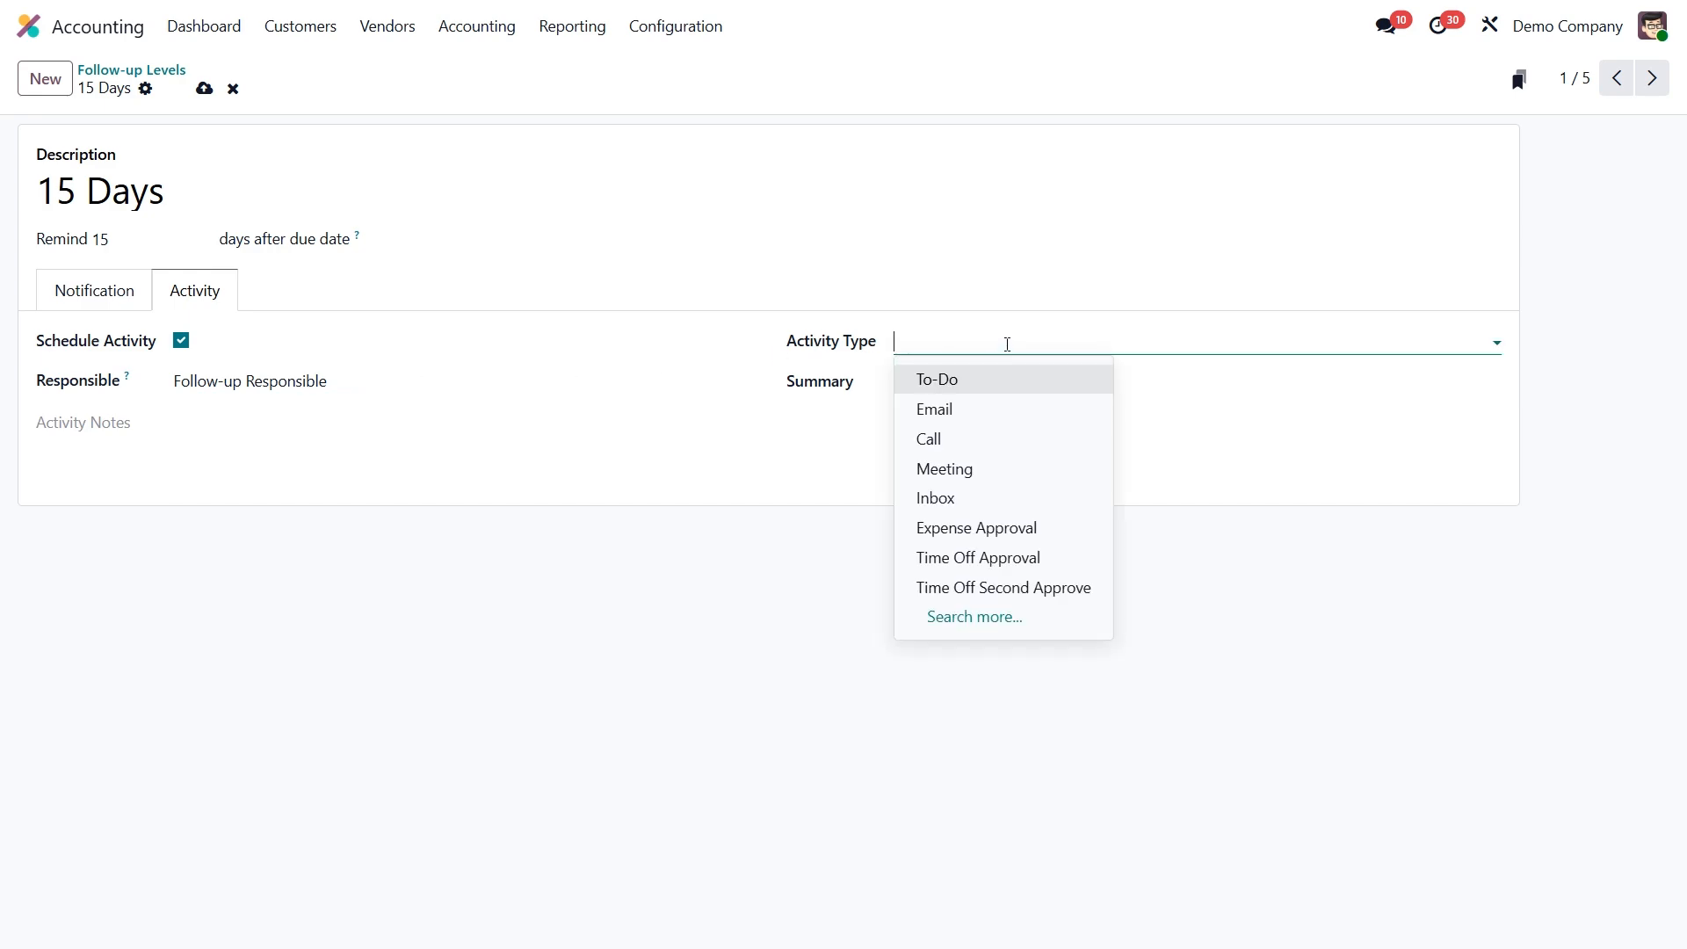
click(956, 383)
click(949, 386)
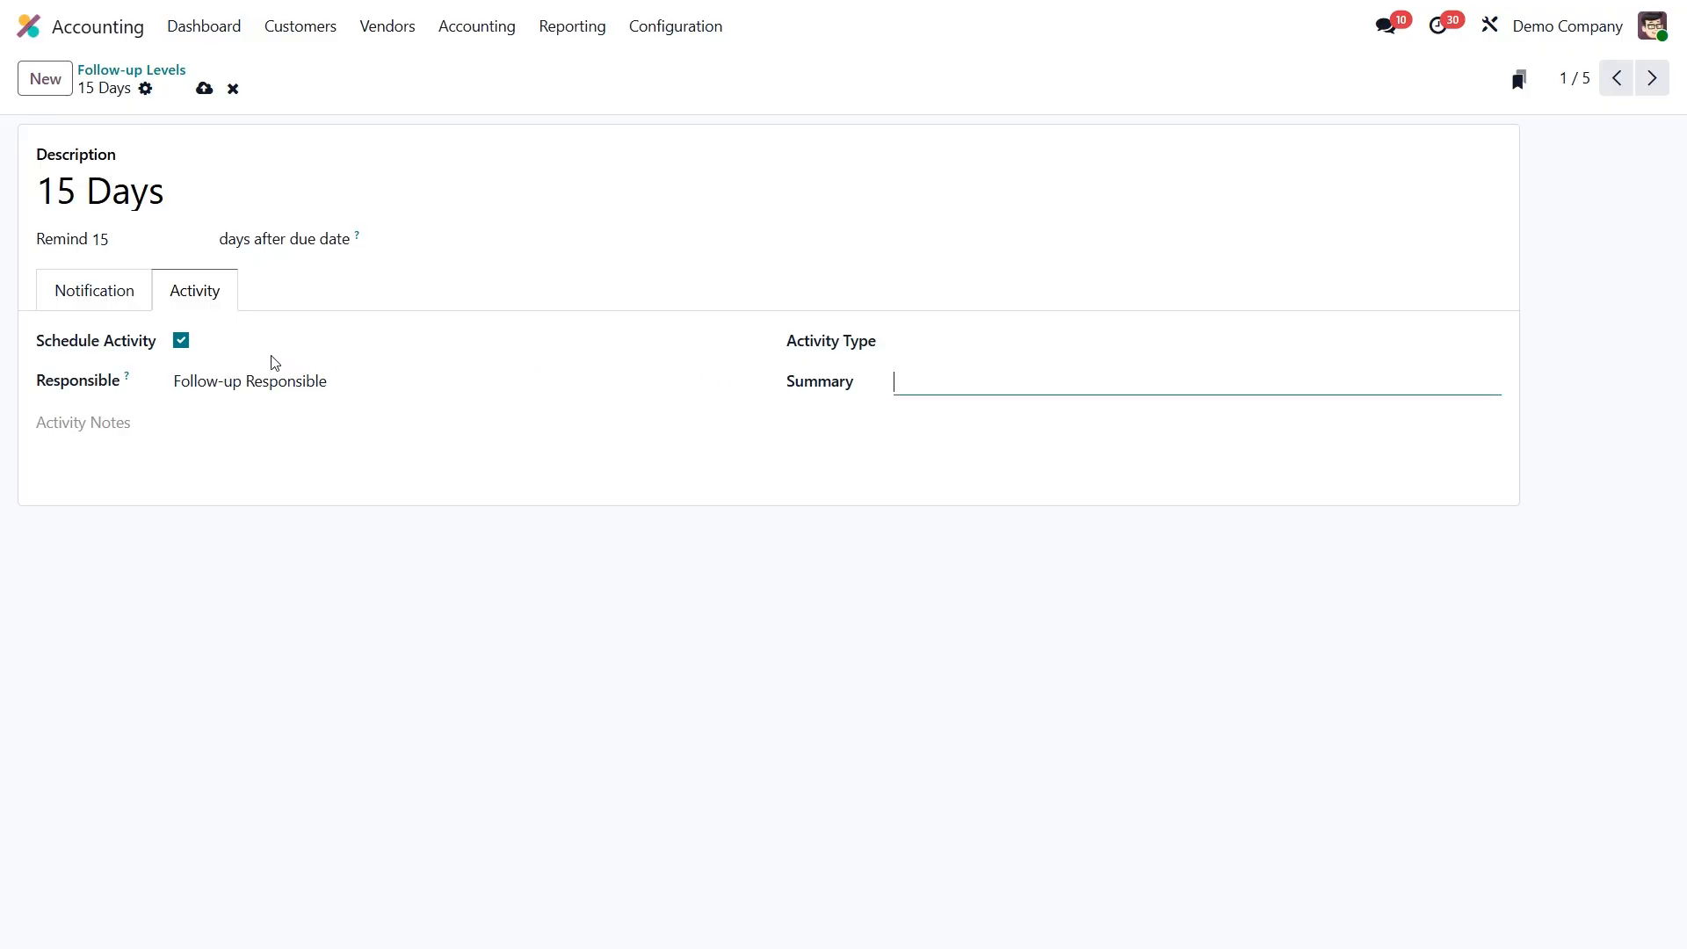
click(182, 346)
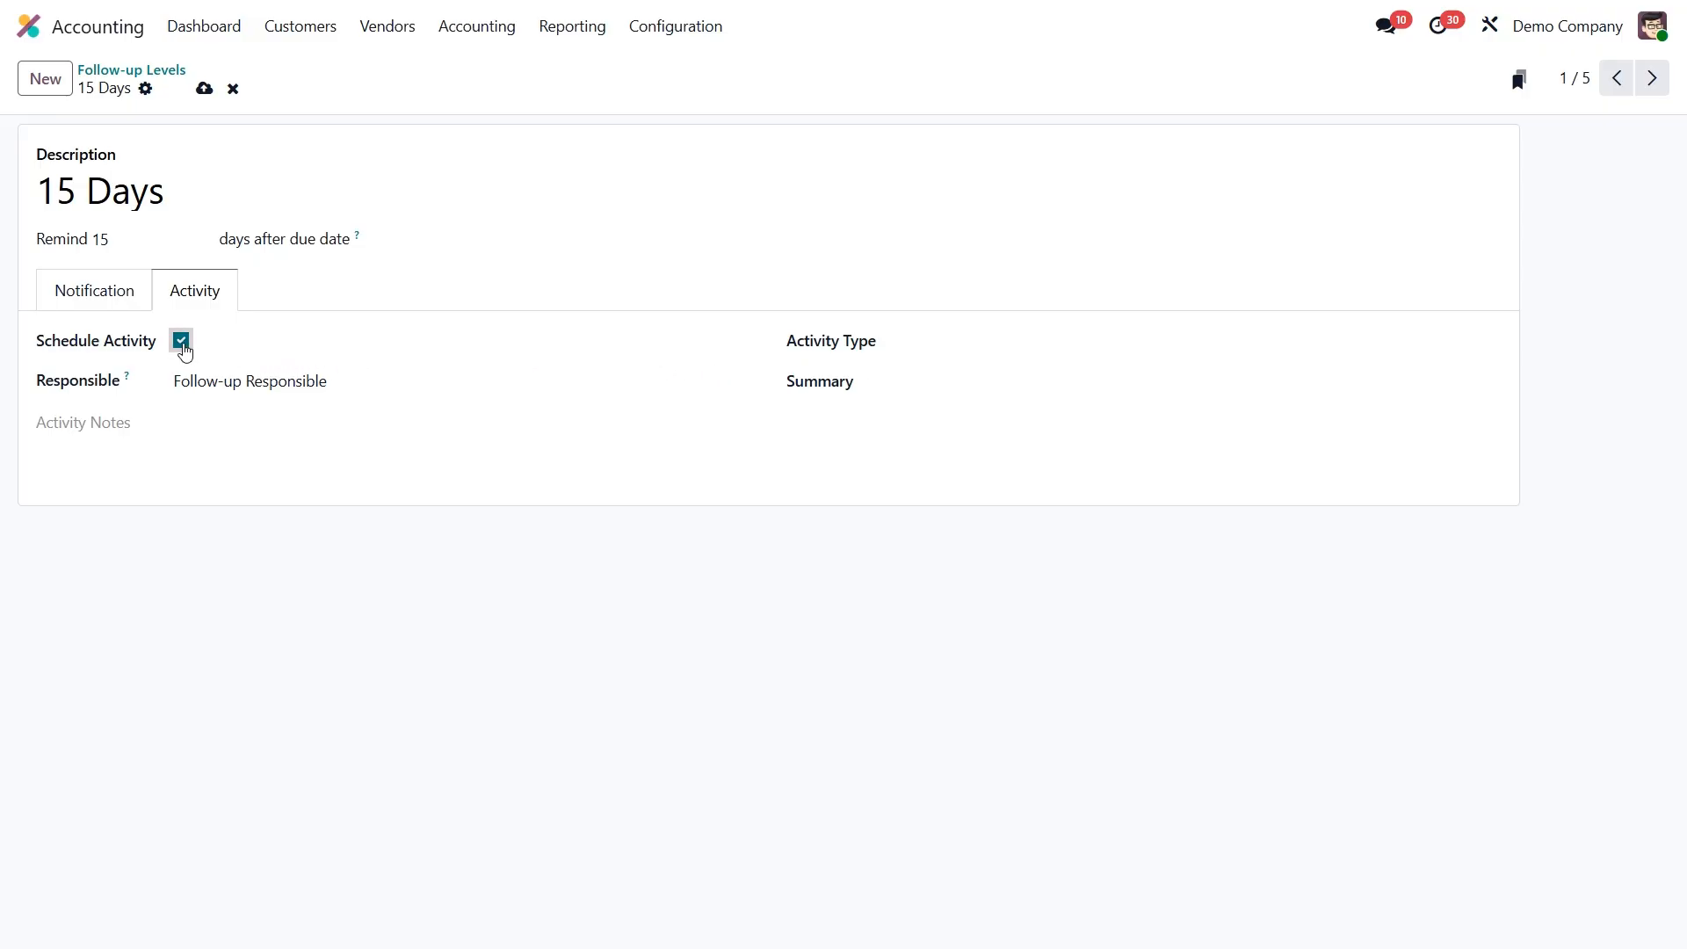
click(233, 90)
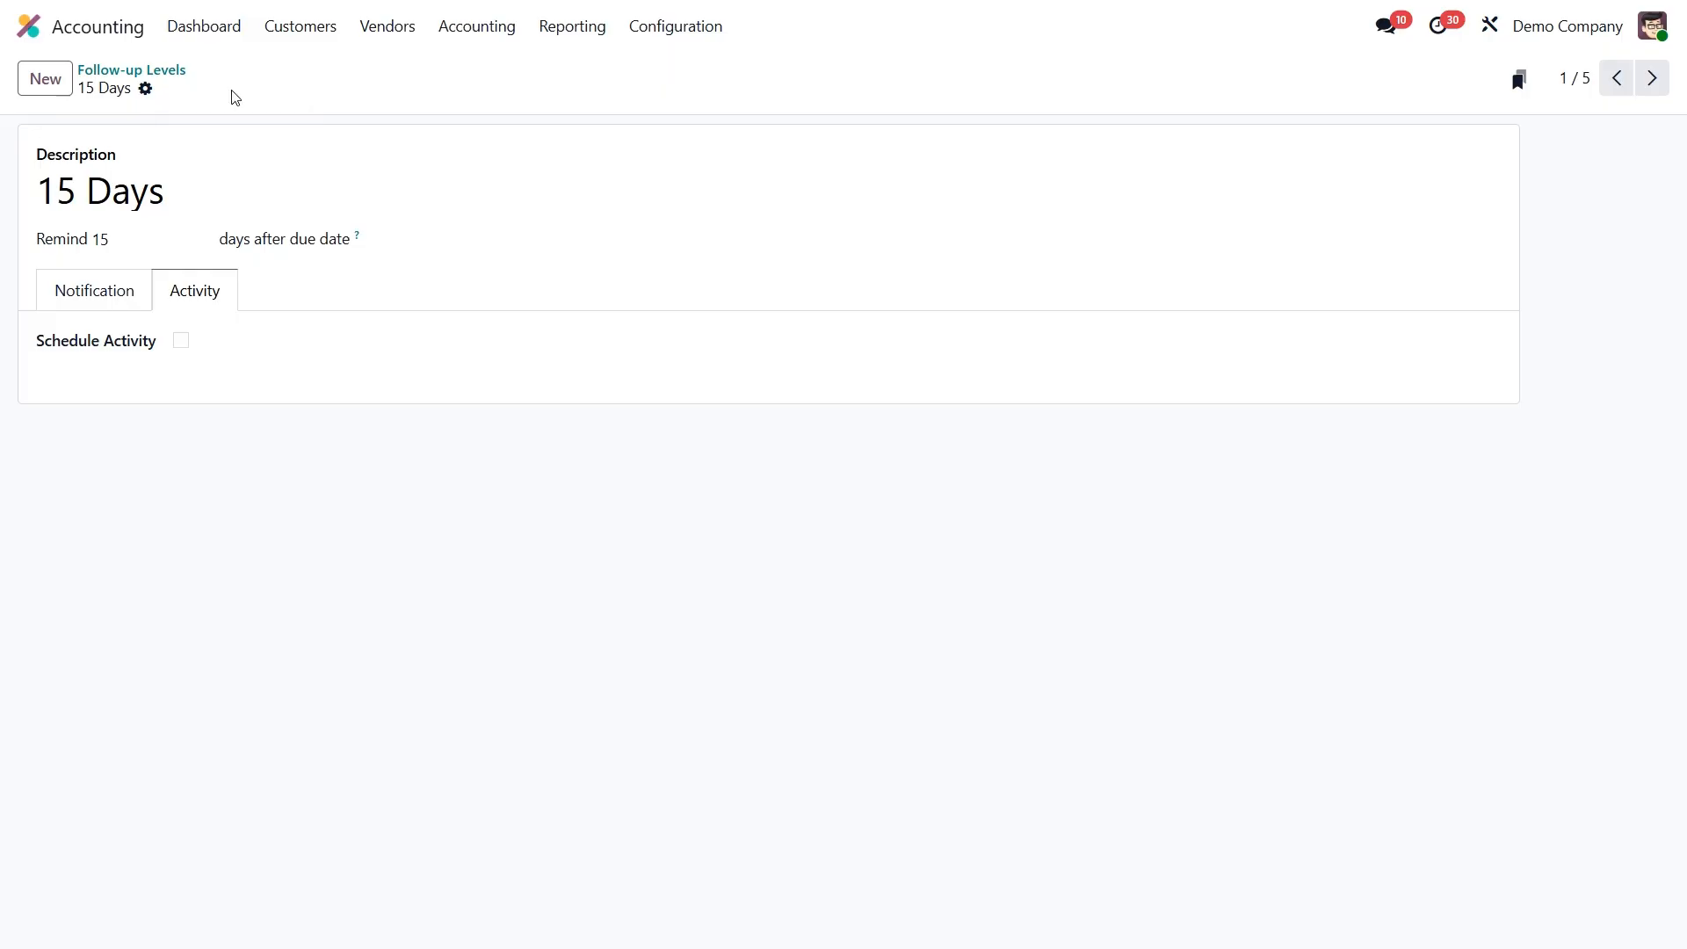
Open the accounting details of the customer Azure Interior from the customer list
click(291, 27)
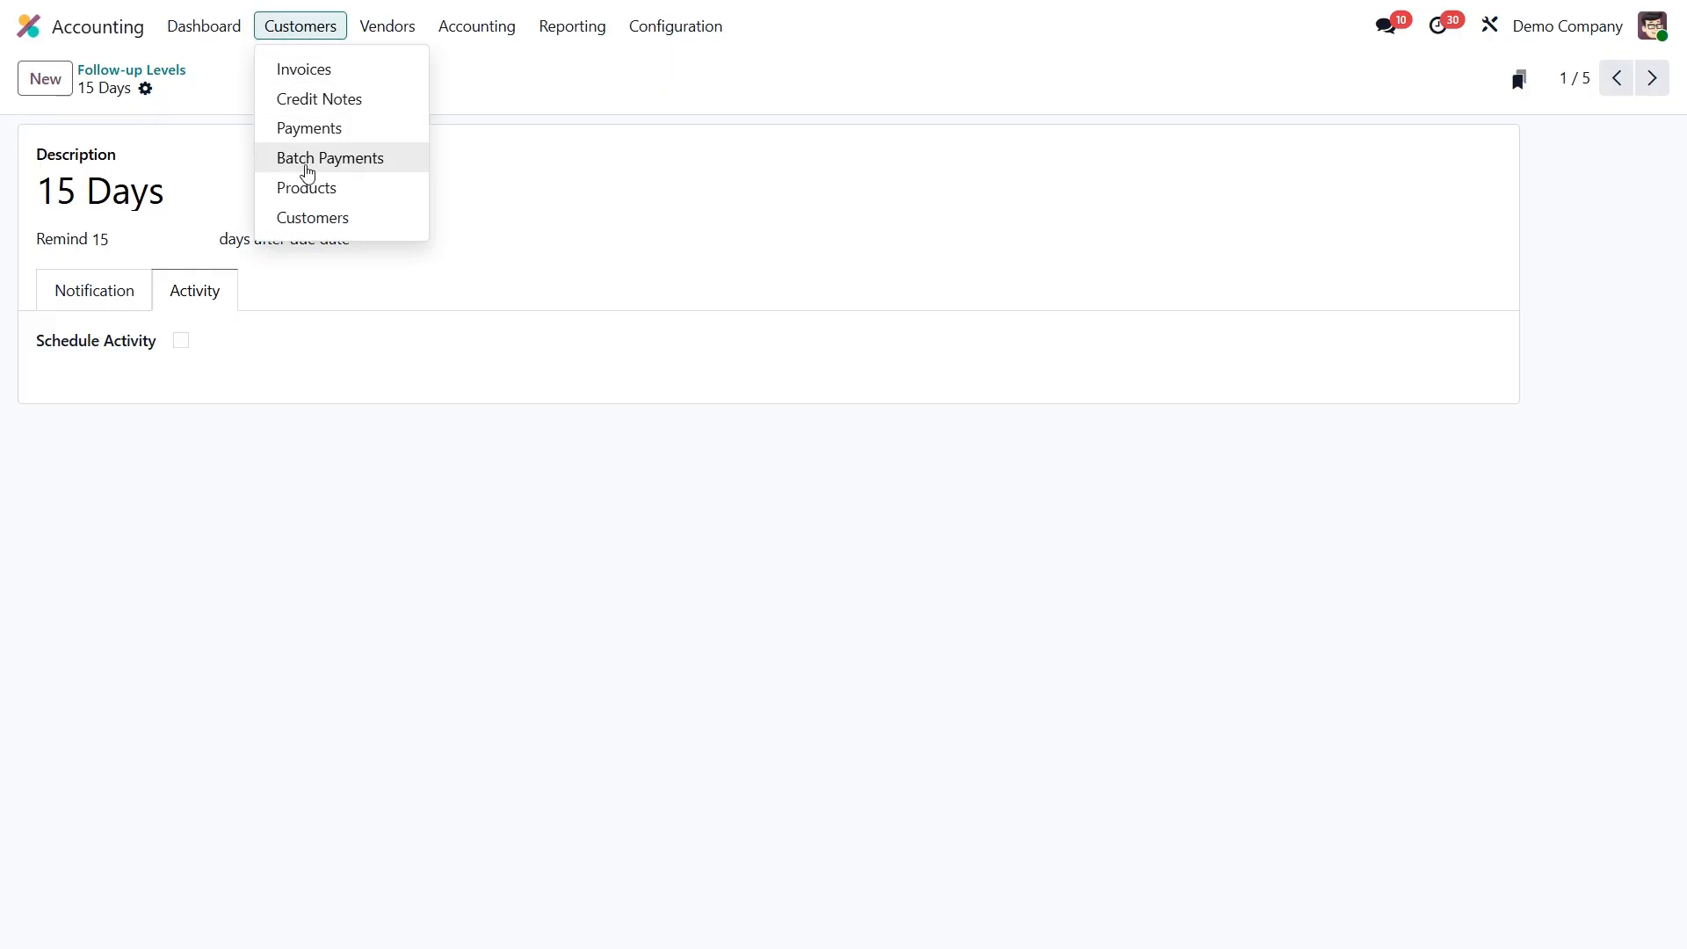
click(309, 217)
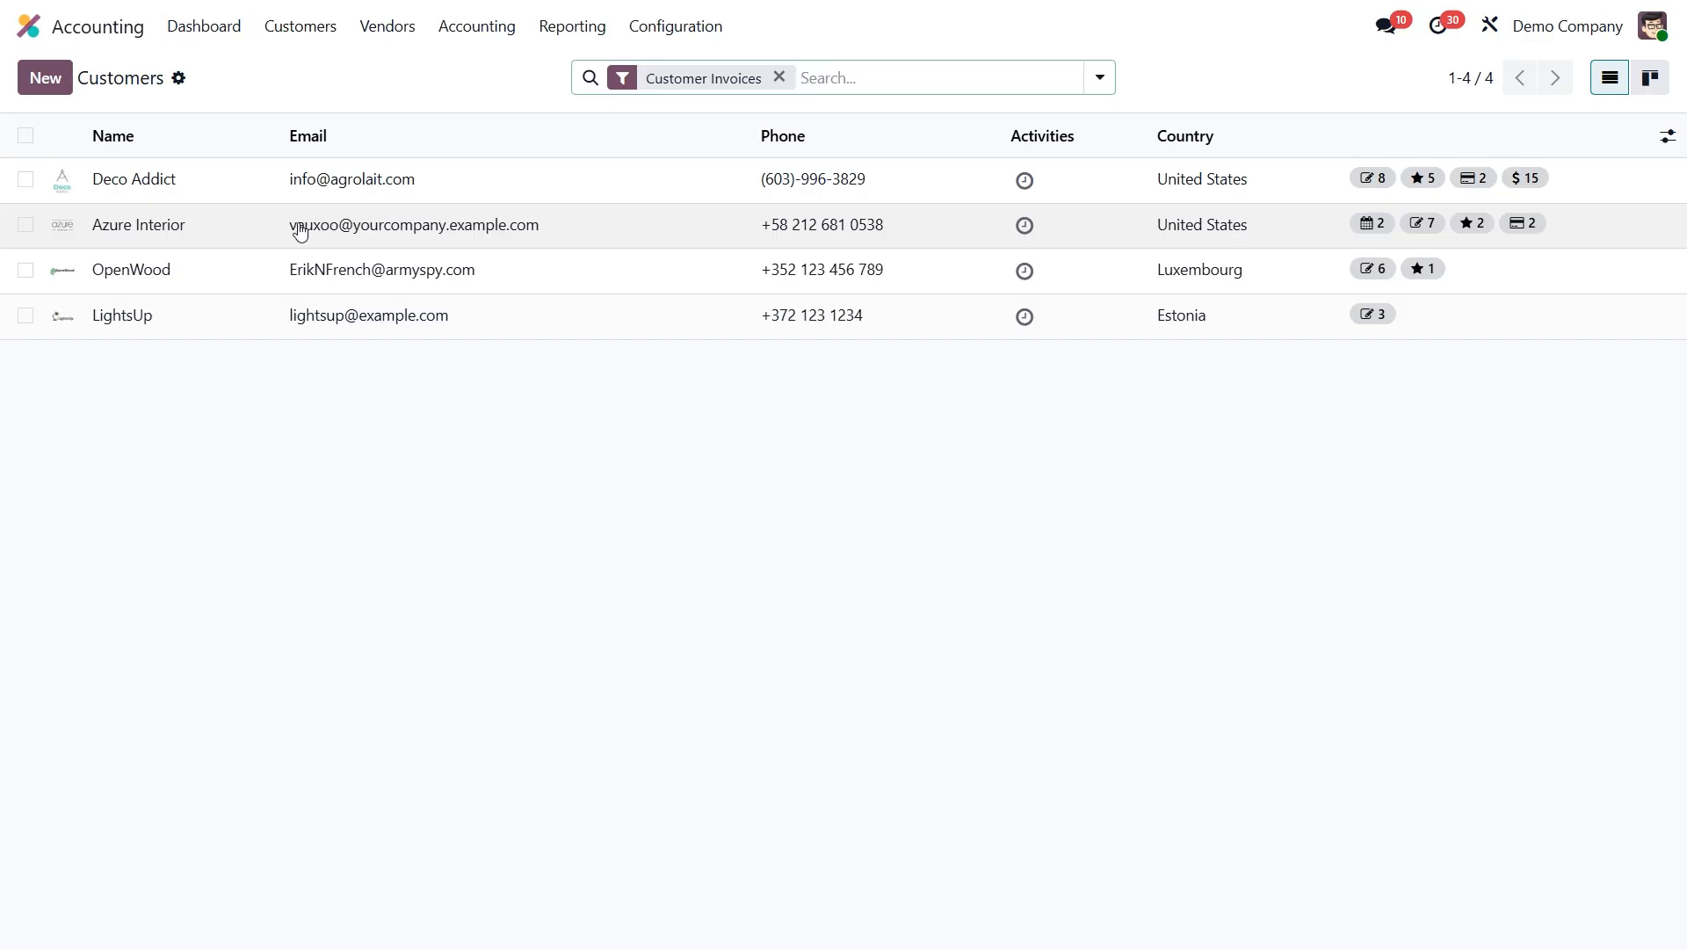
click(232, 233)
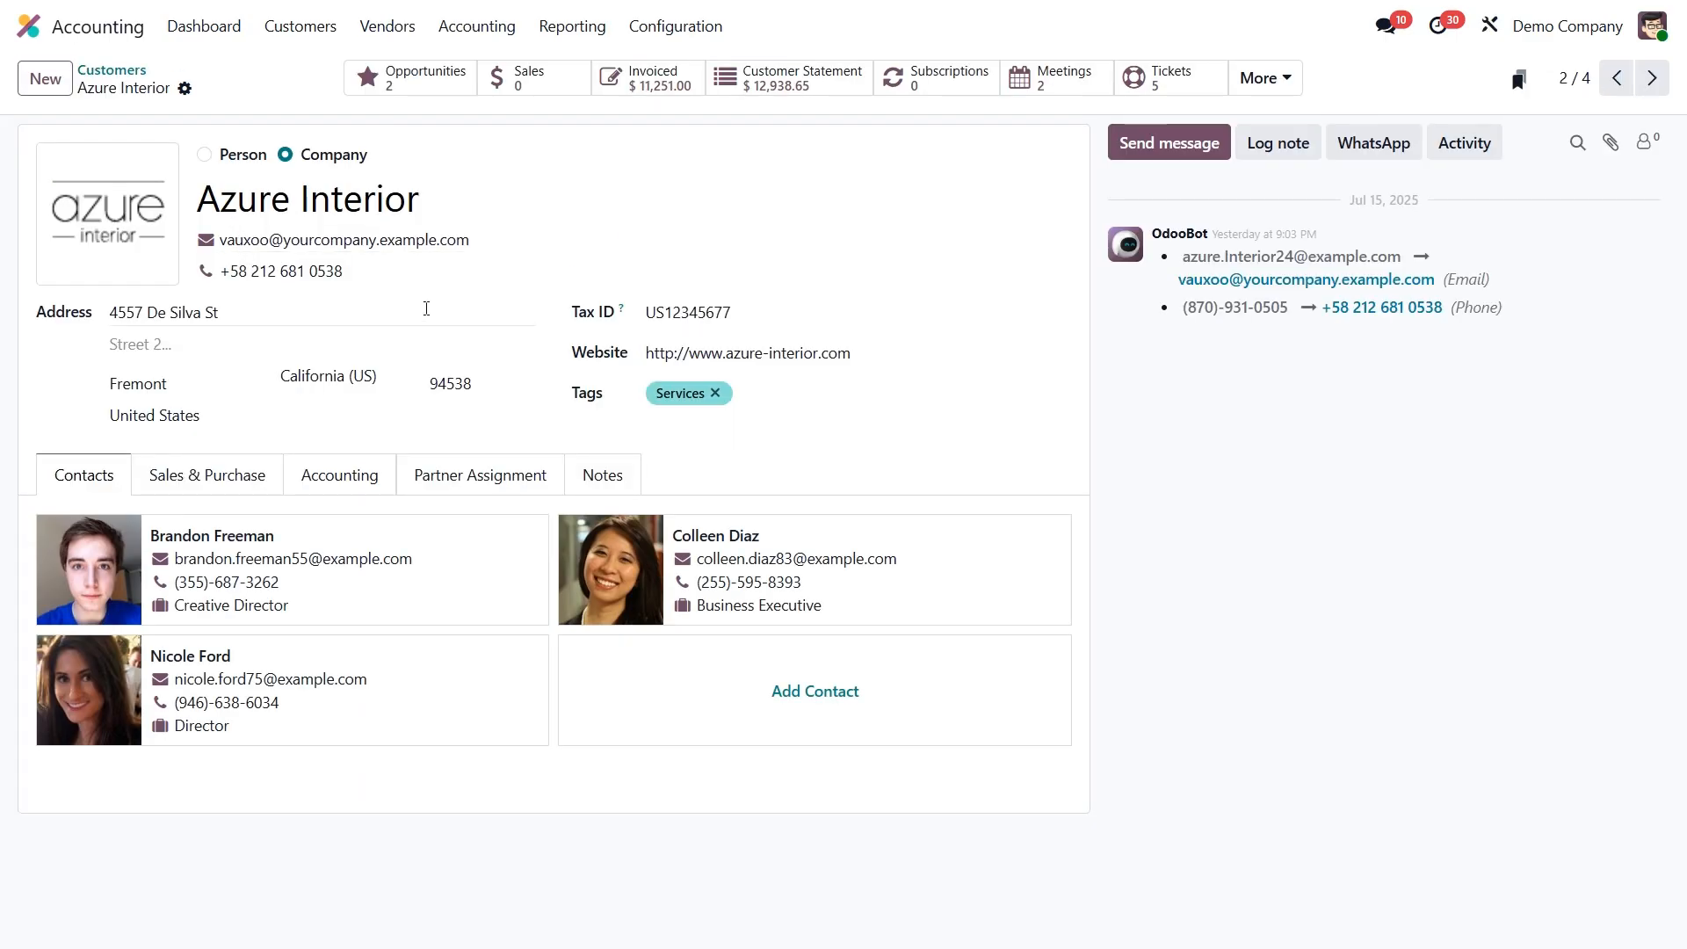
click(327, 481)
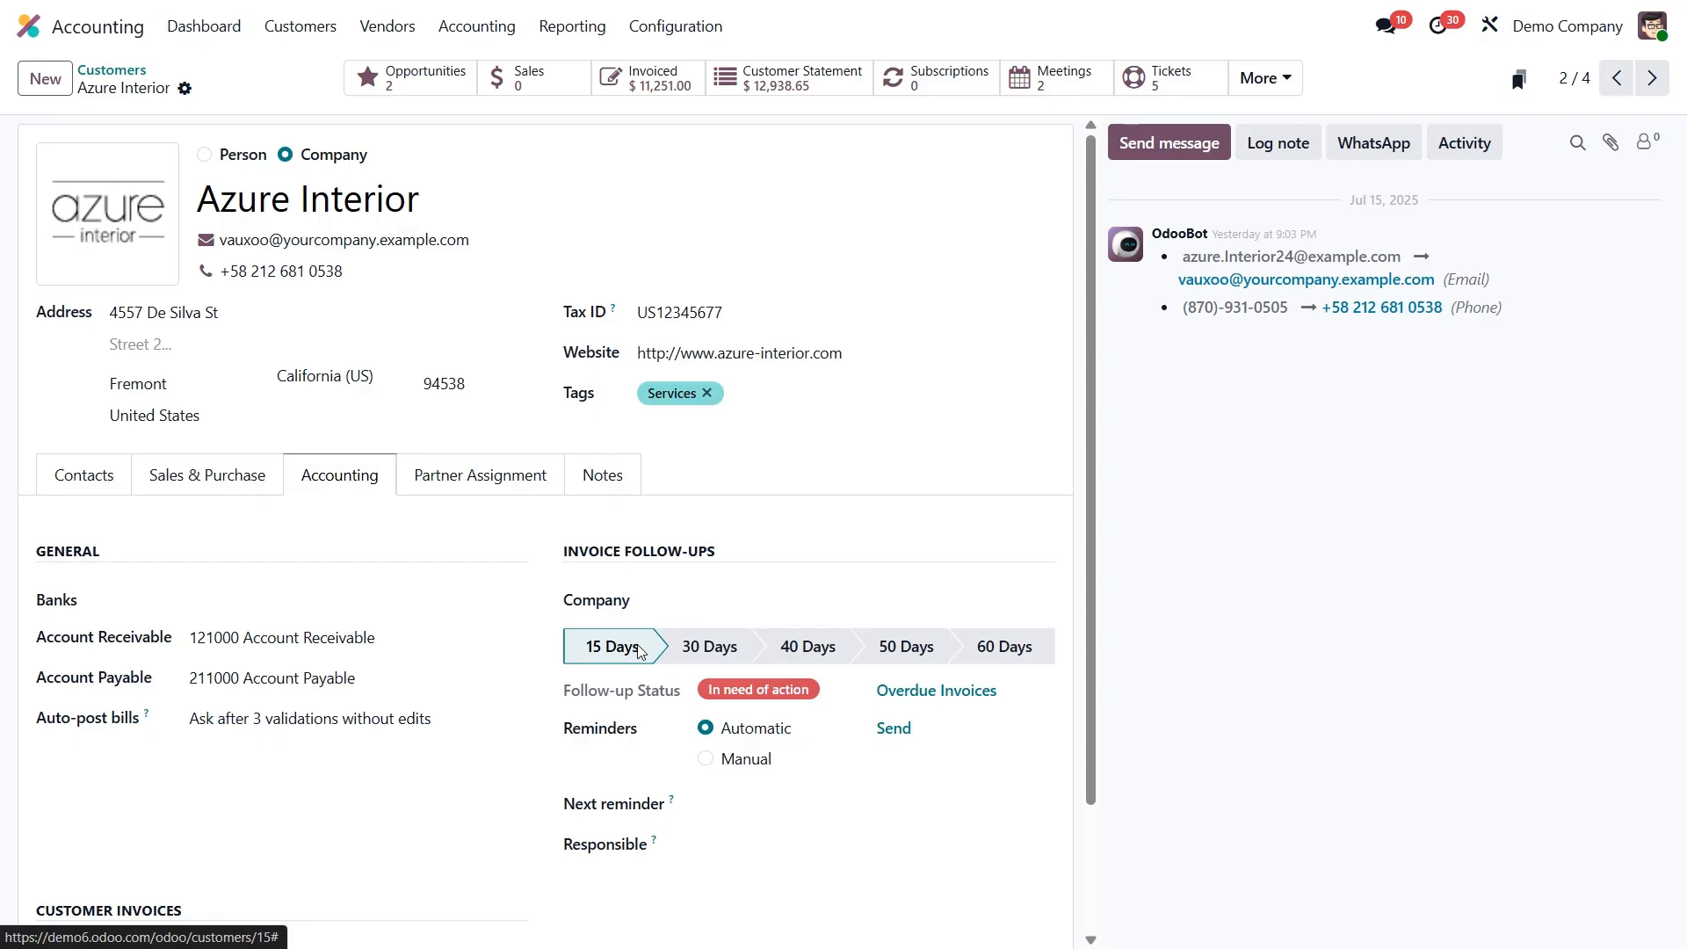
Set Azure Interior's invoice follow-up level to 50 Days and review its overdue invoices
click(721, 652)
click(832, 649)
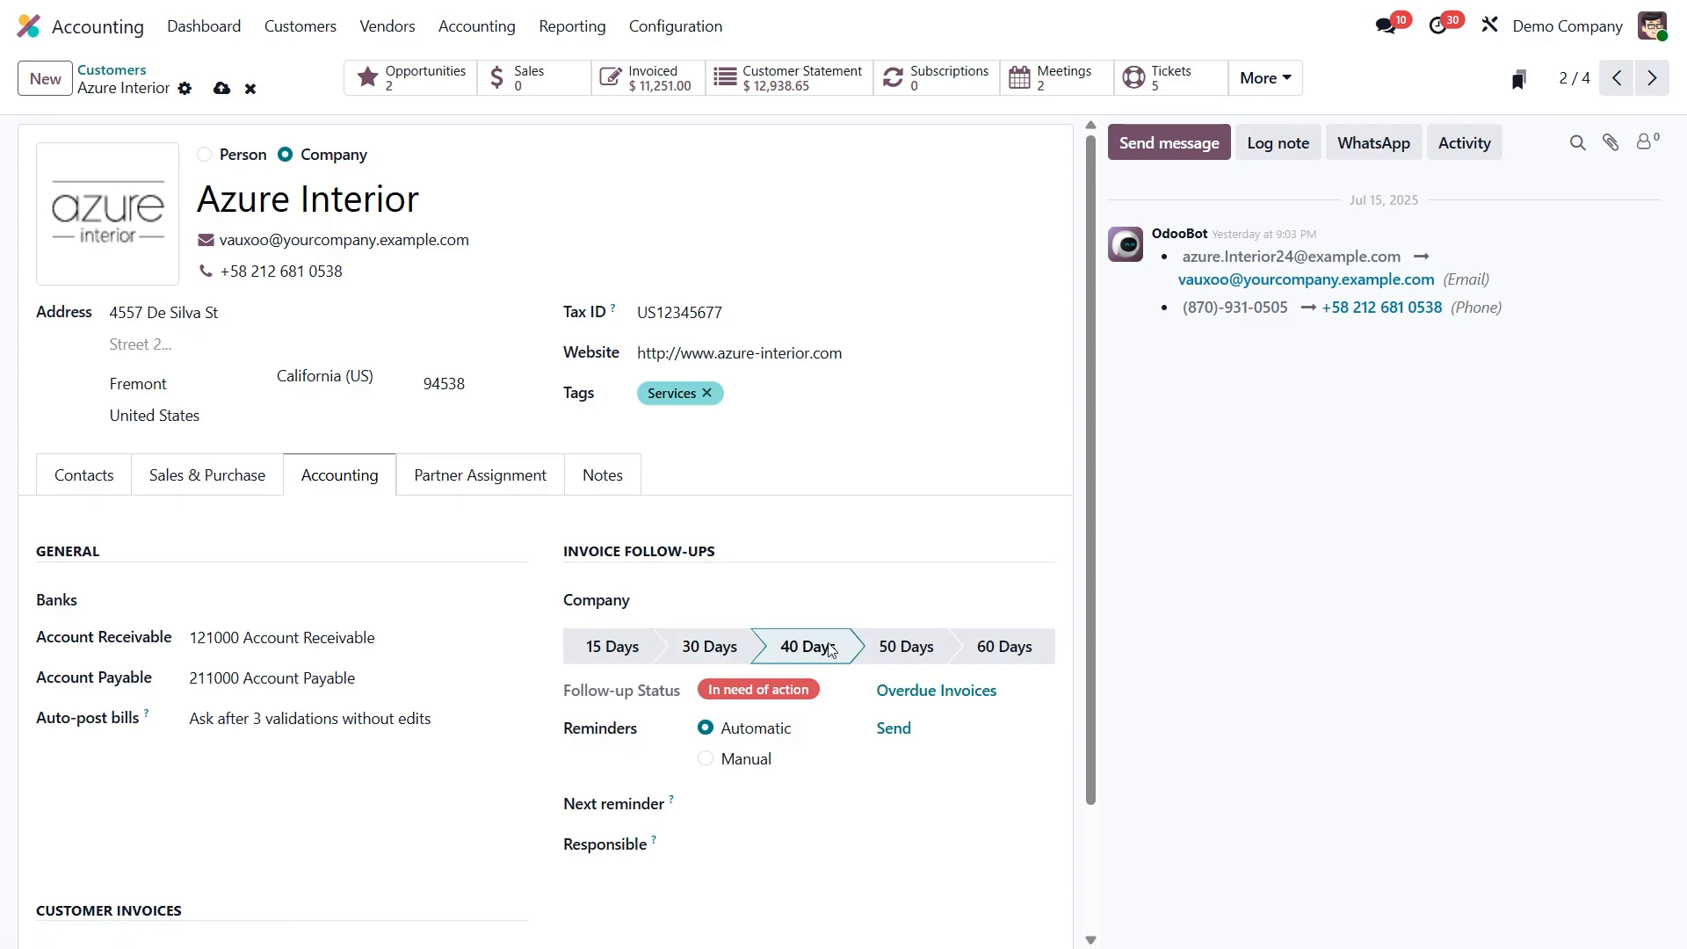
click(913, 650)
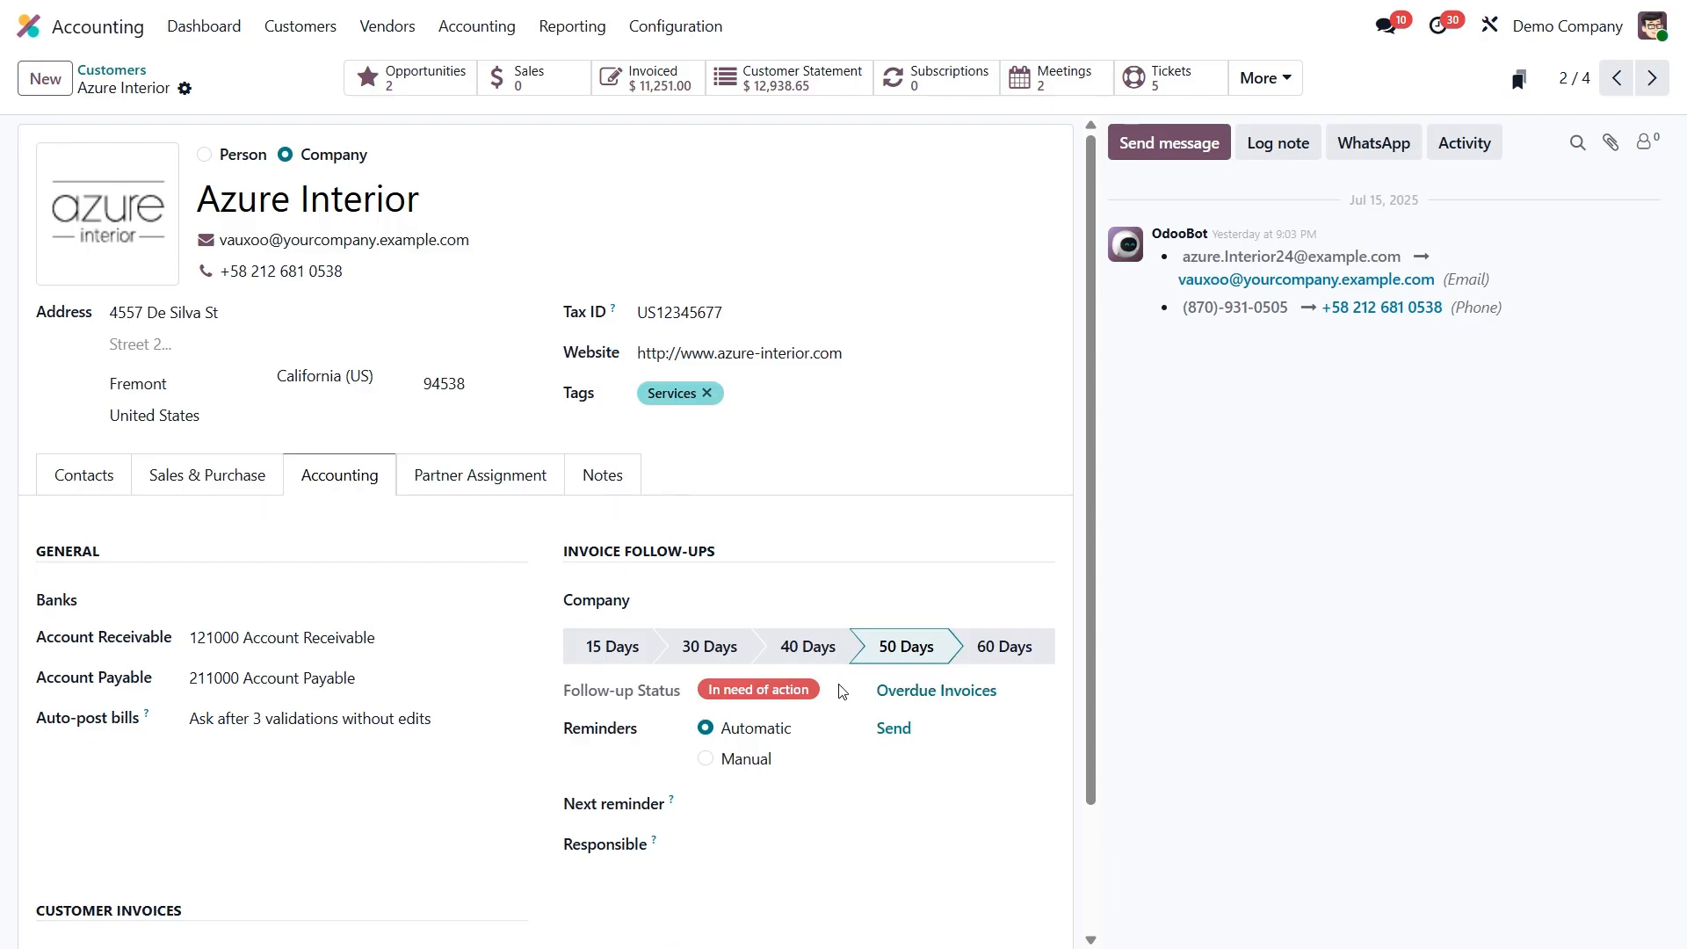
click(972, 700)
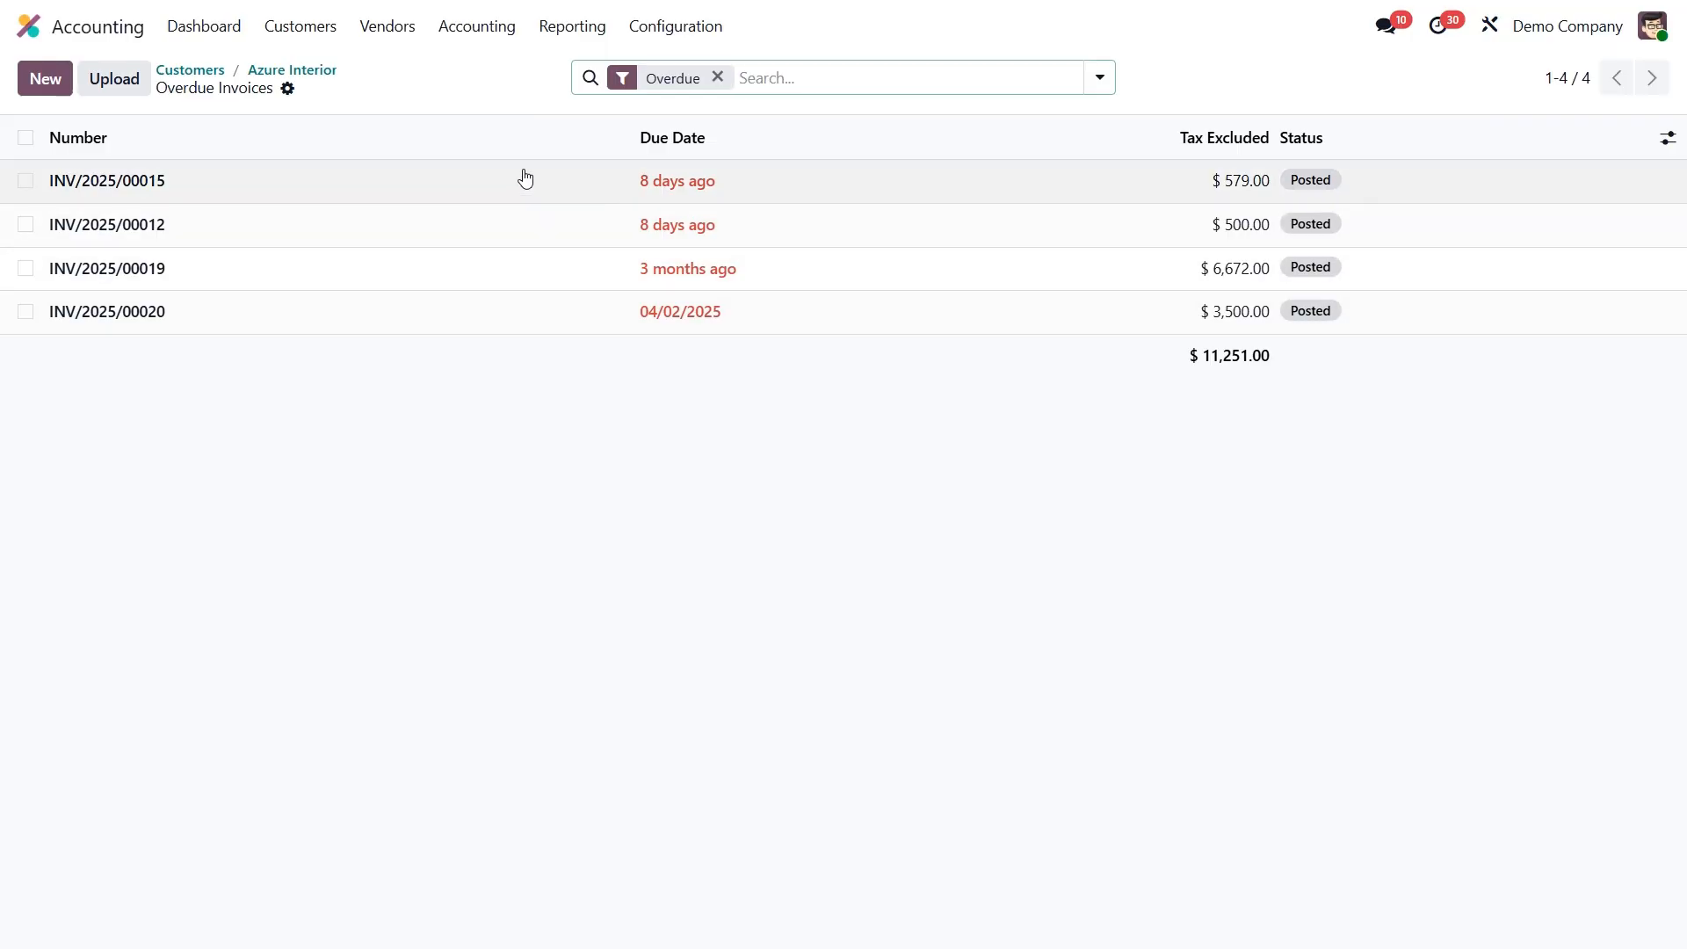
click(321, 70)
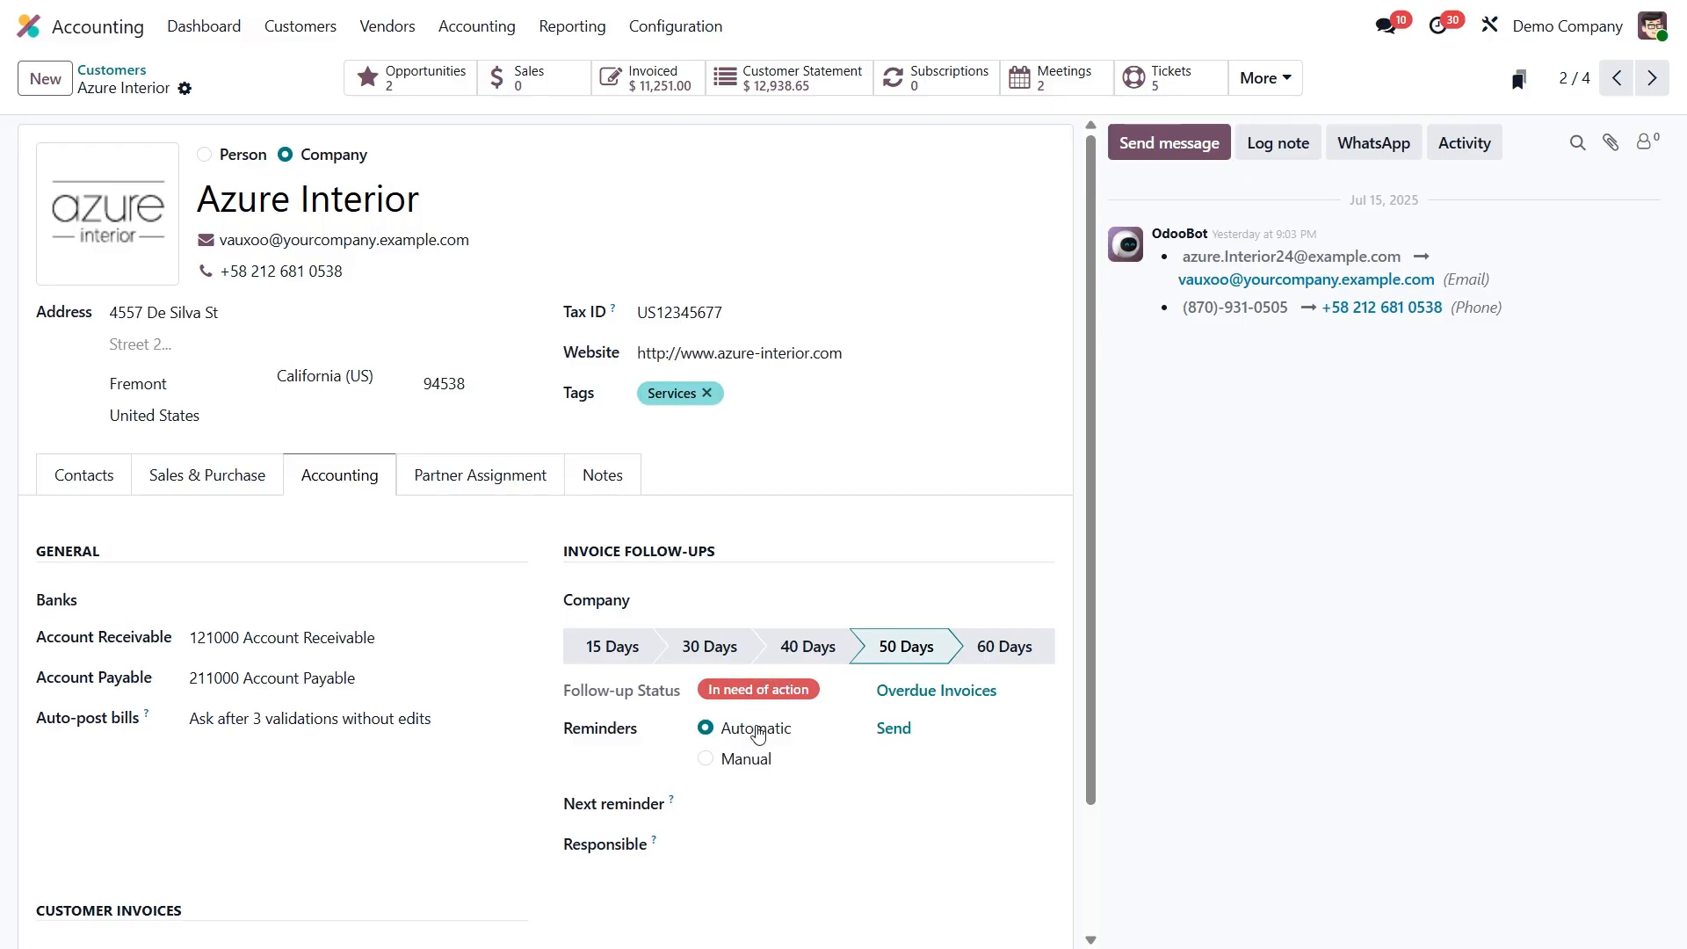
Set Azure Interior's reminders to Manual and email the payment reminder using the Fourth reminder followup template with invoices attached
click(706, 760)
click(893, 729)
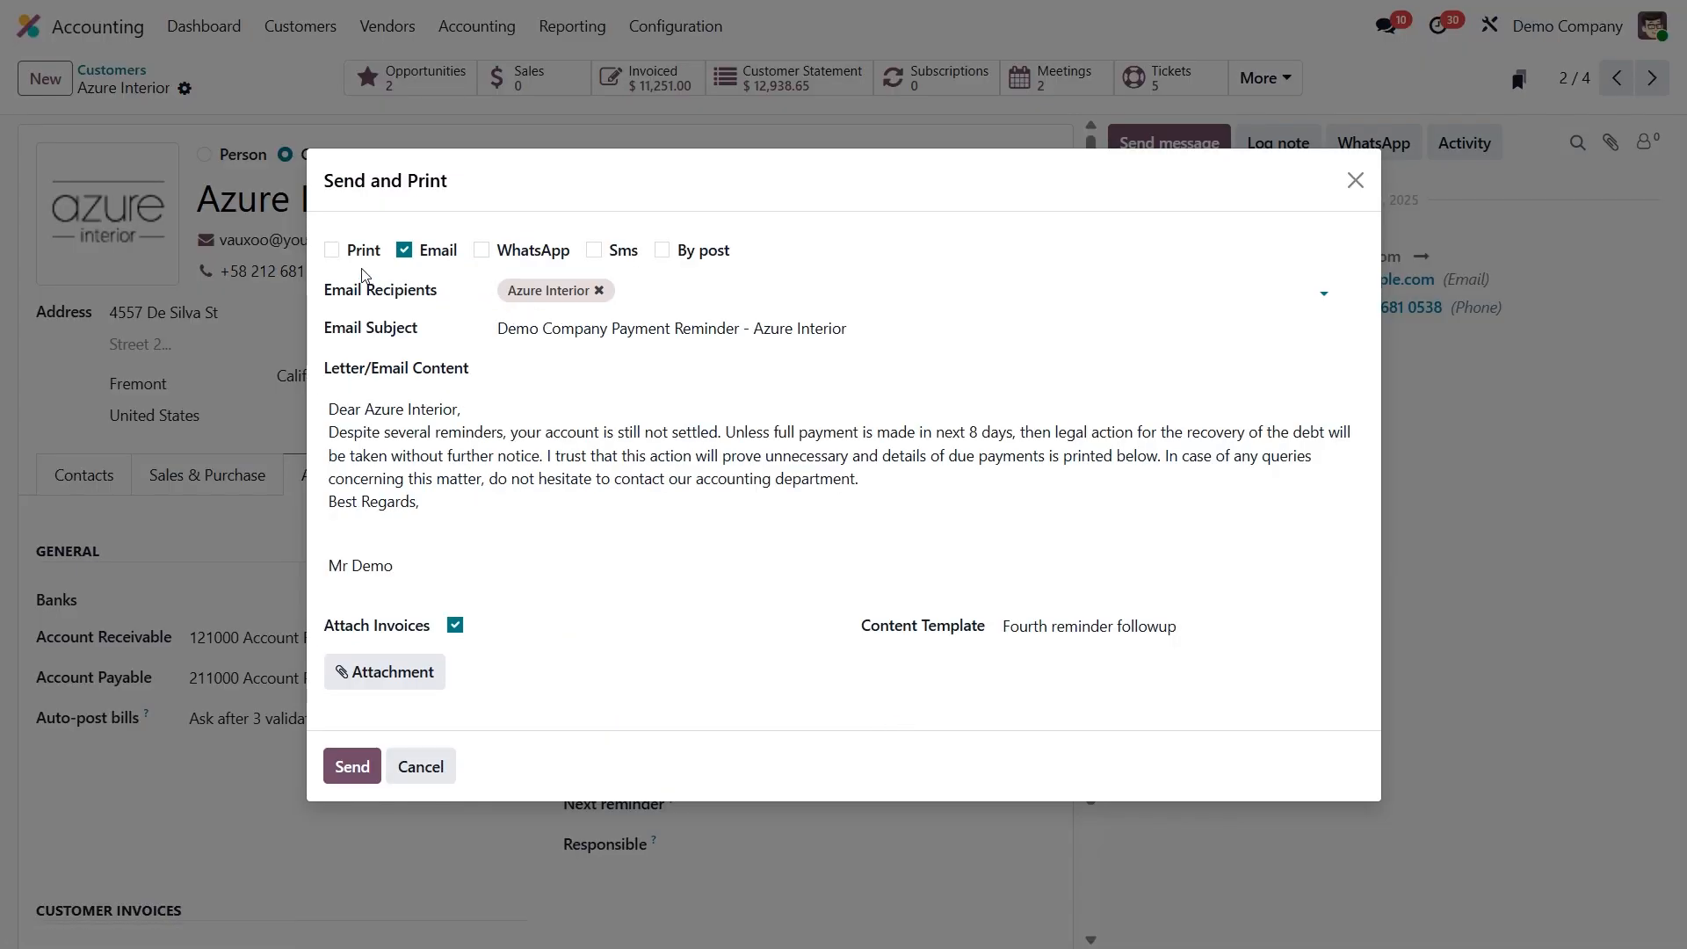
click(636, 292)
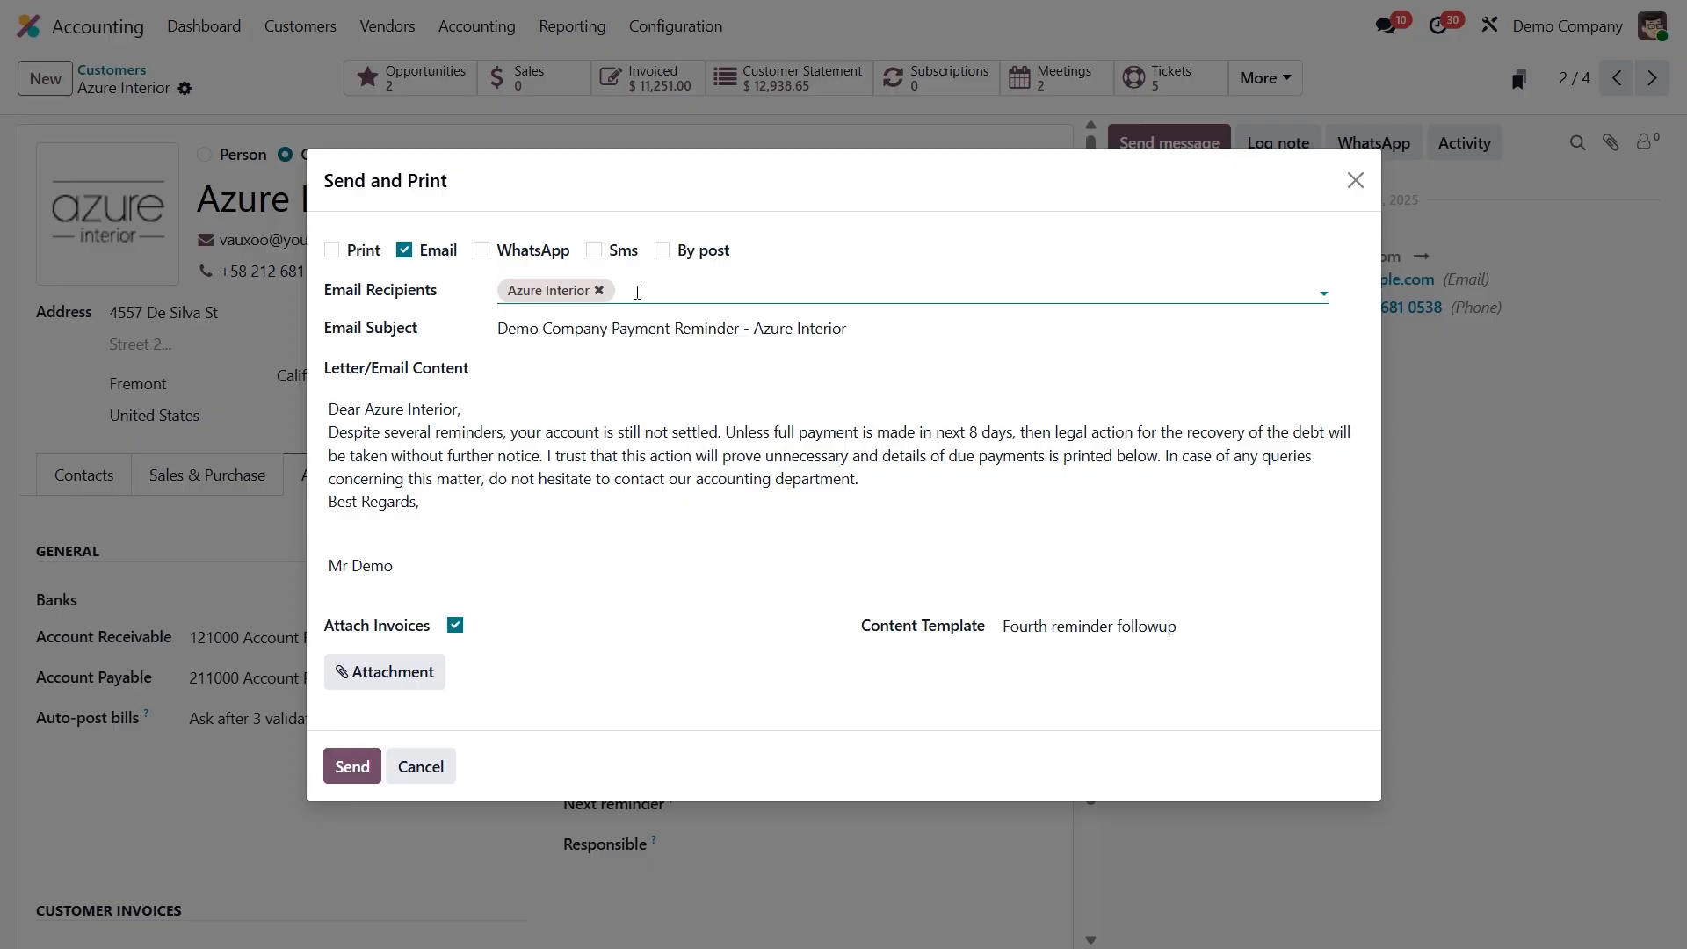
click(566, 328)
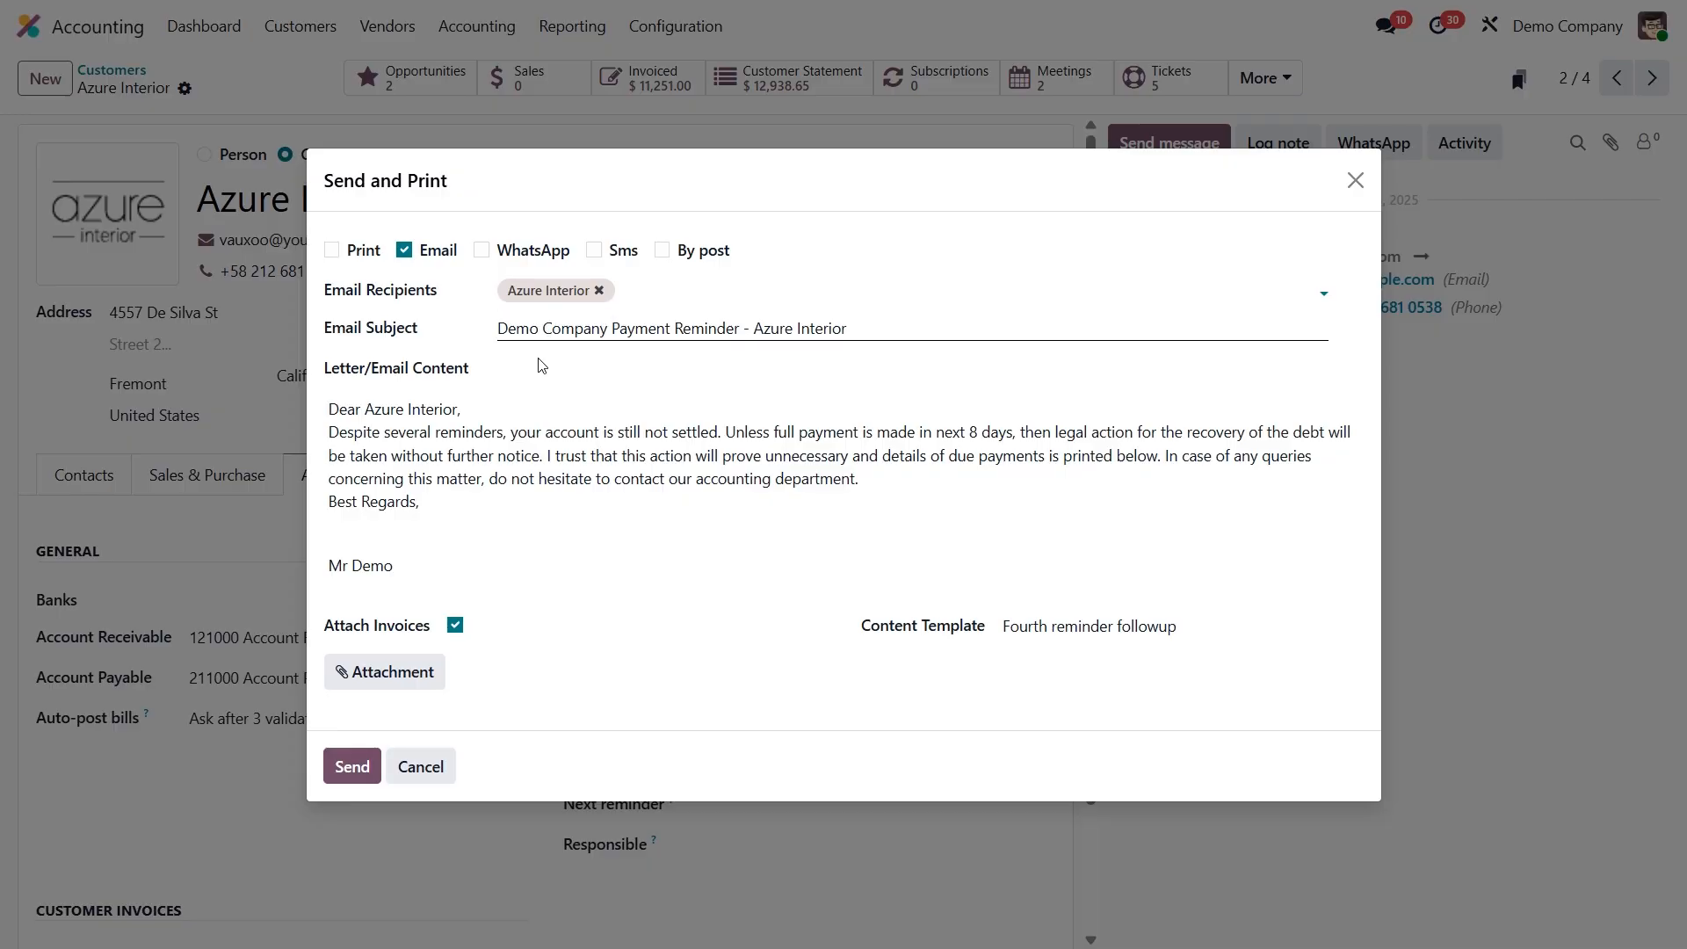
click(536, 449)
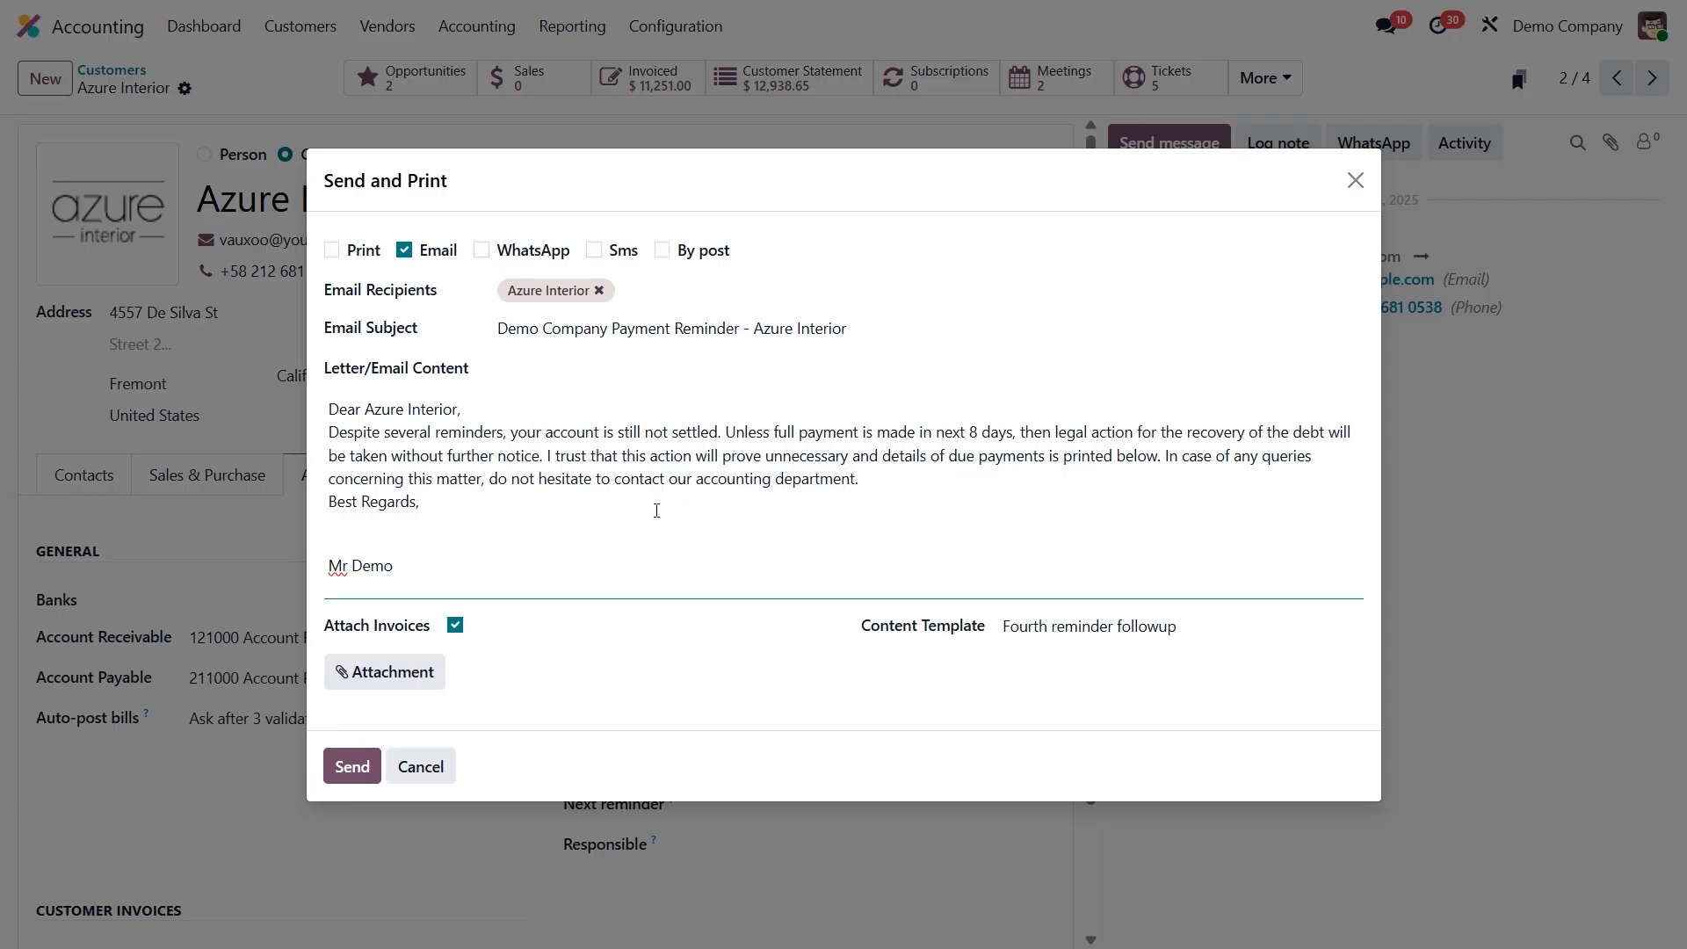
click(1056, 628)
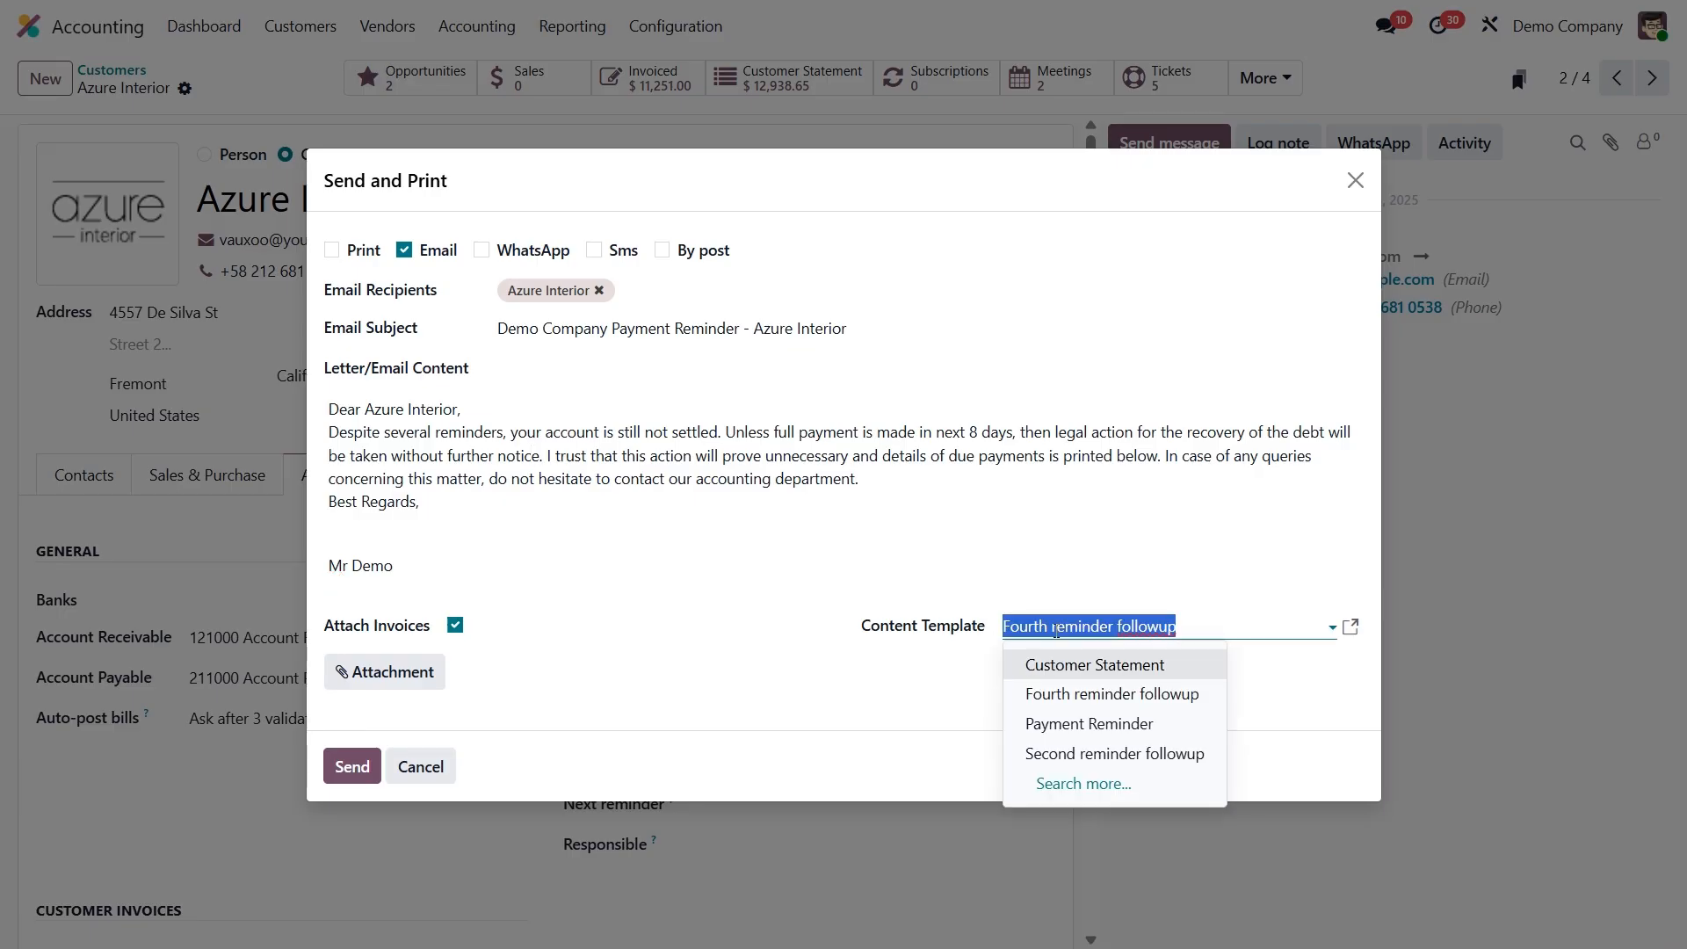
click(1055, 627)
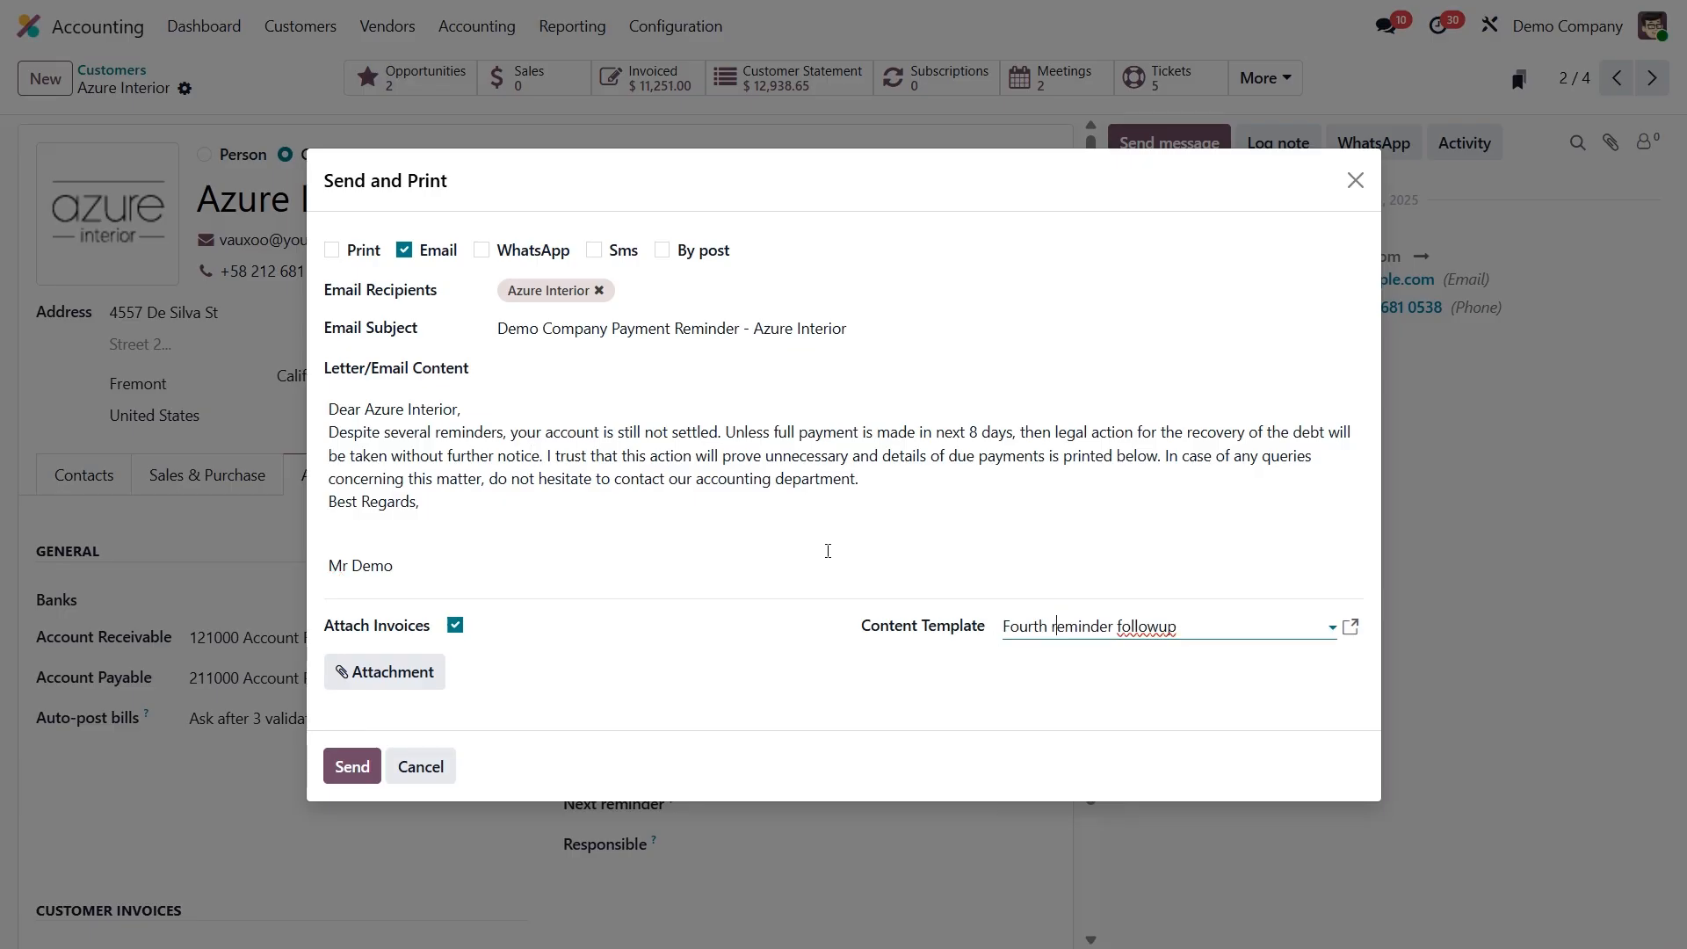
click(352, 767)
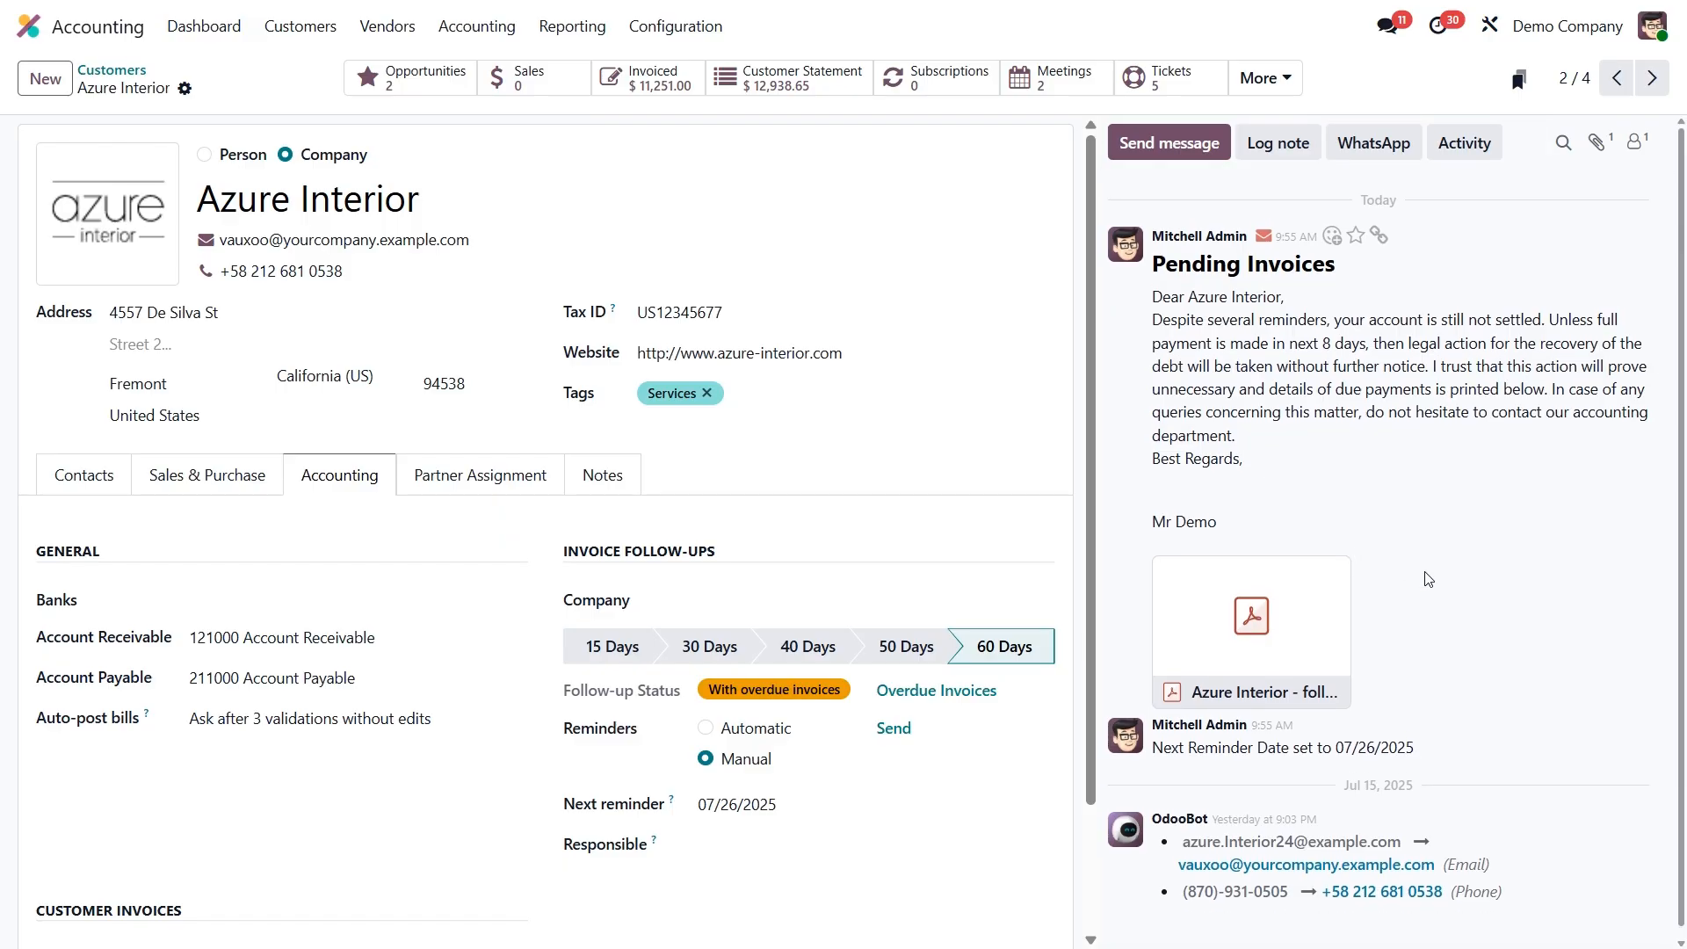
Examine the follow-up report PDF attached to the sent Pending Invoices message and close it
mouse_move(1290, 590)
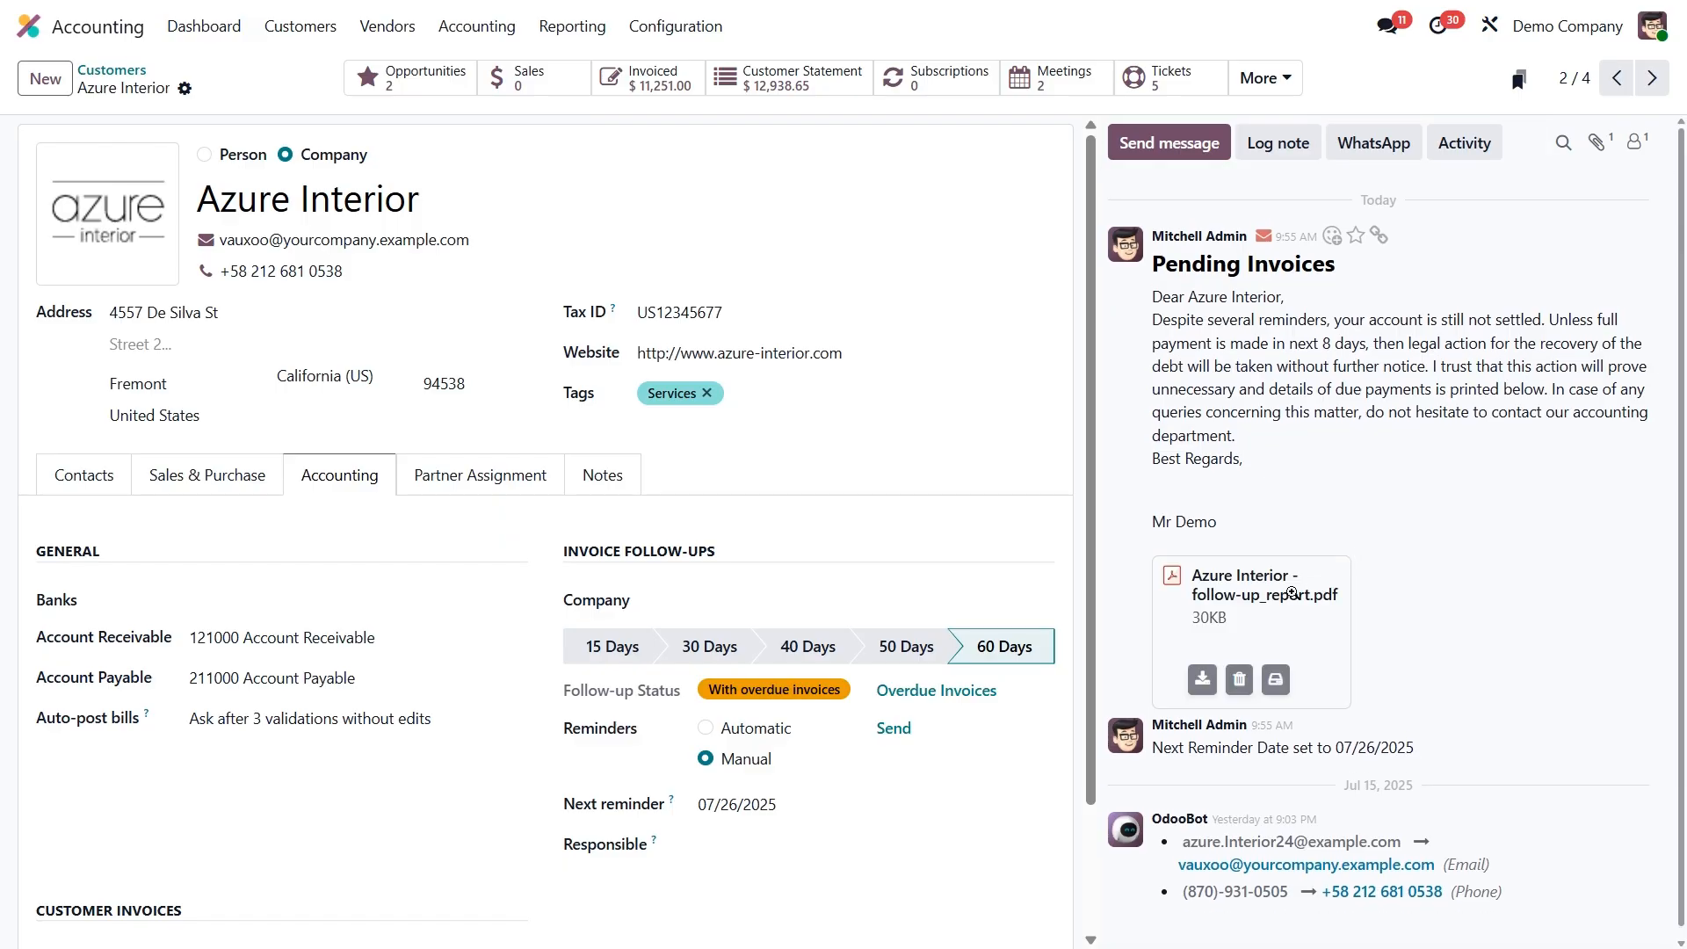
click(1232, 615)
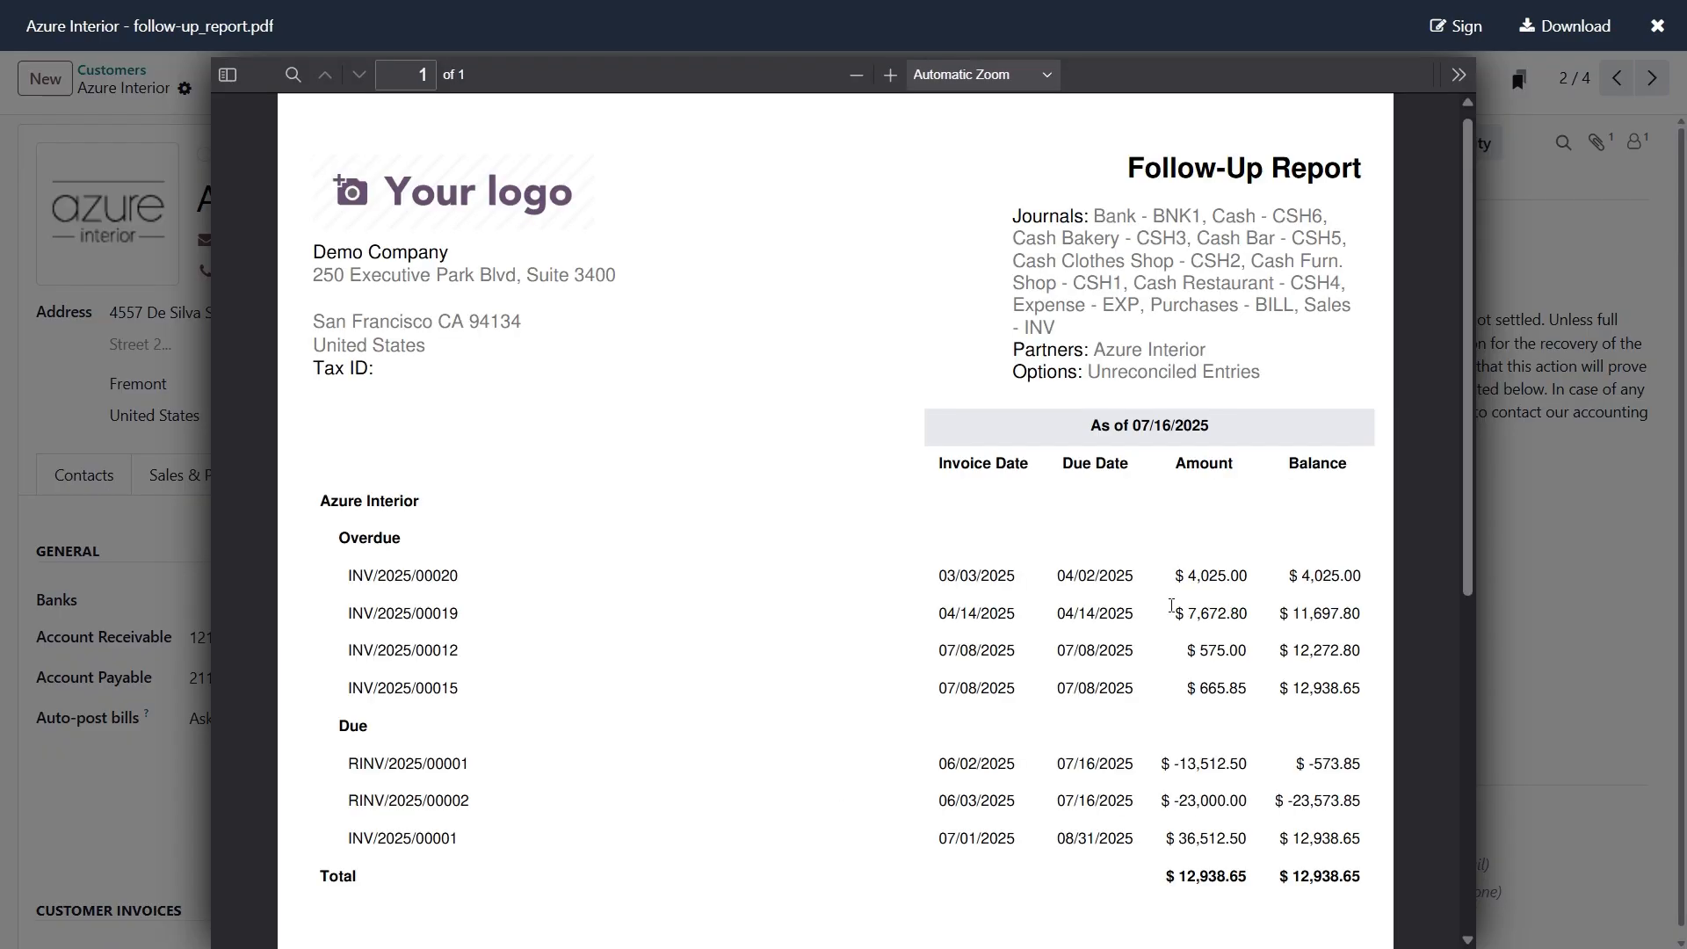
scroll(888, 588, down, 6)
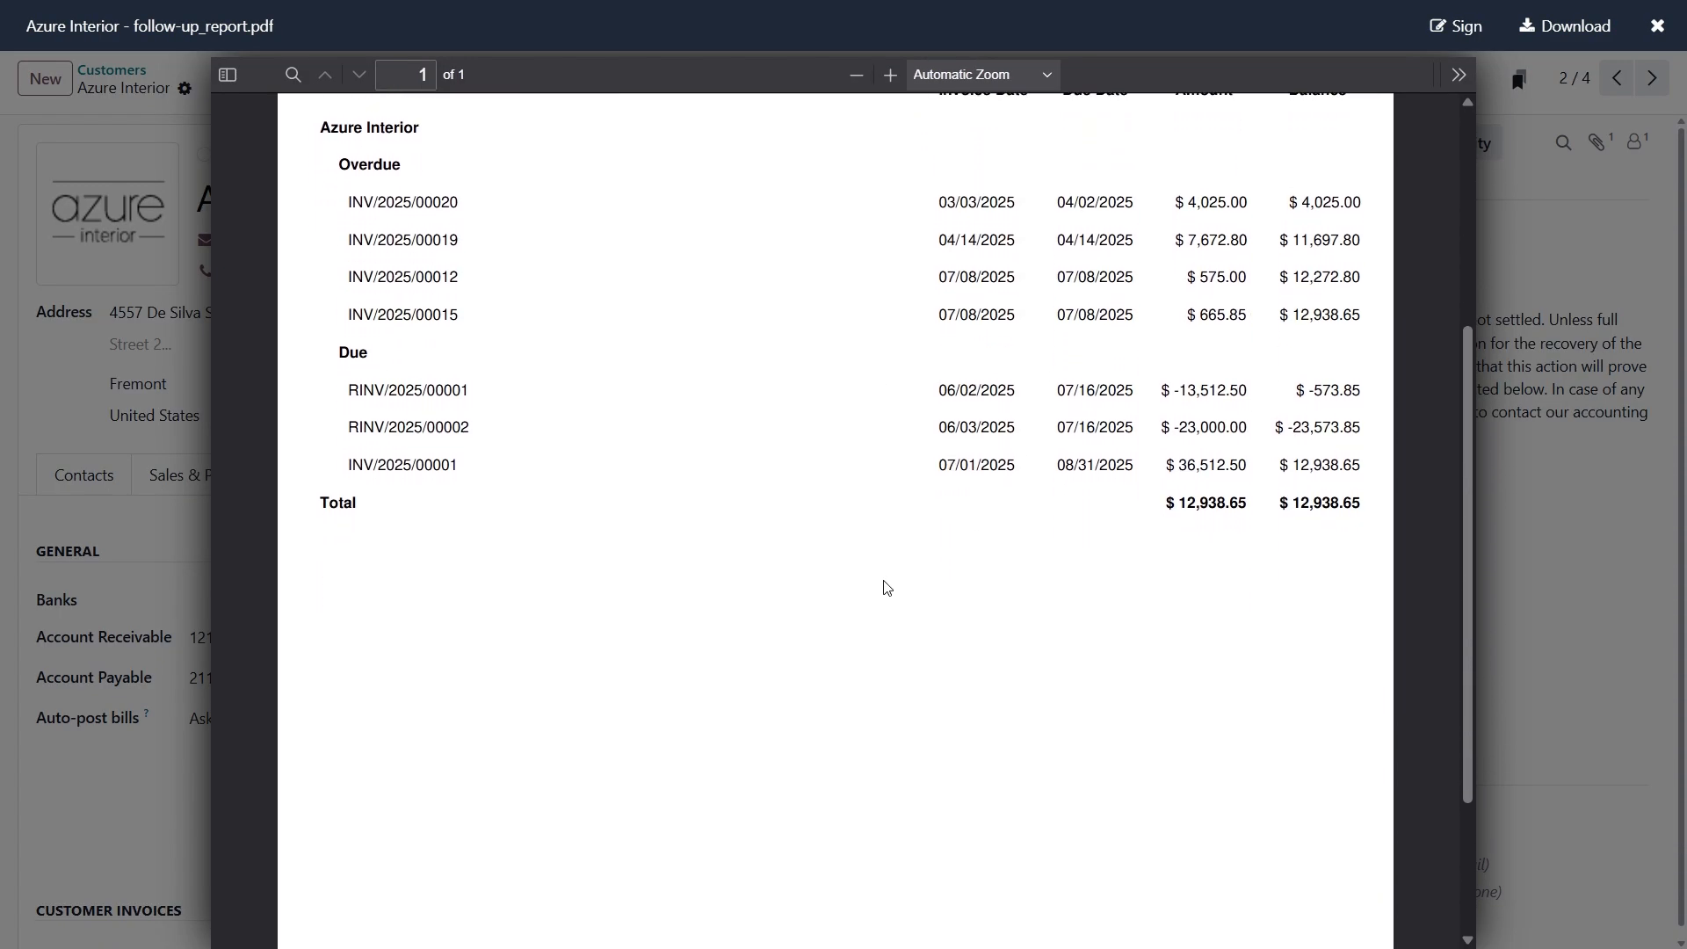
scroll(888, 588, up, 7)
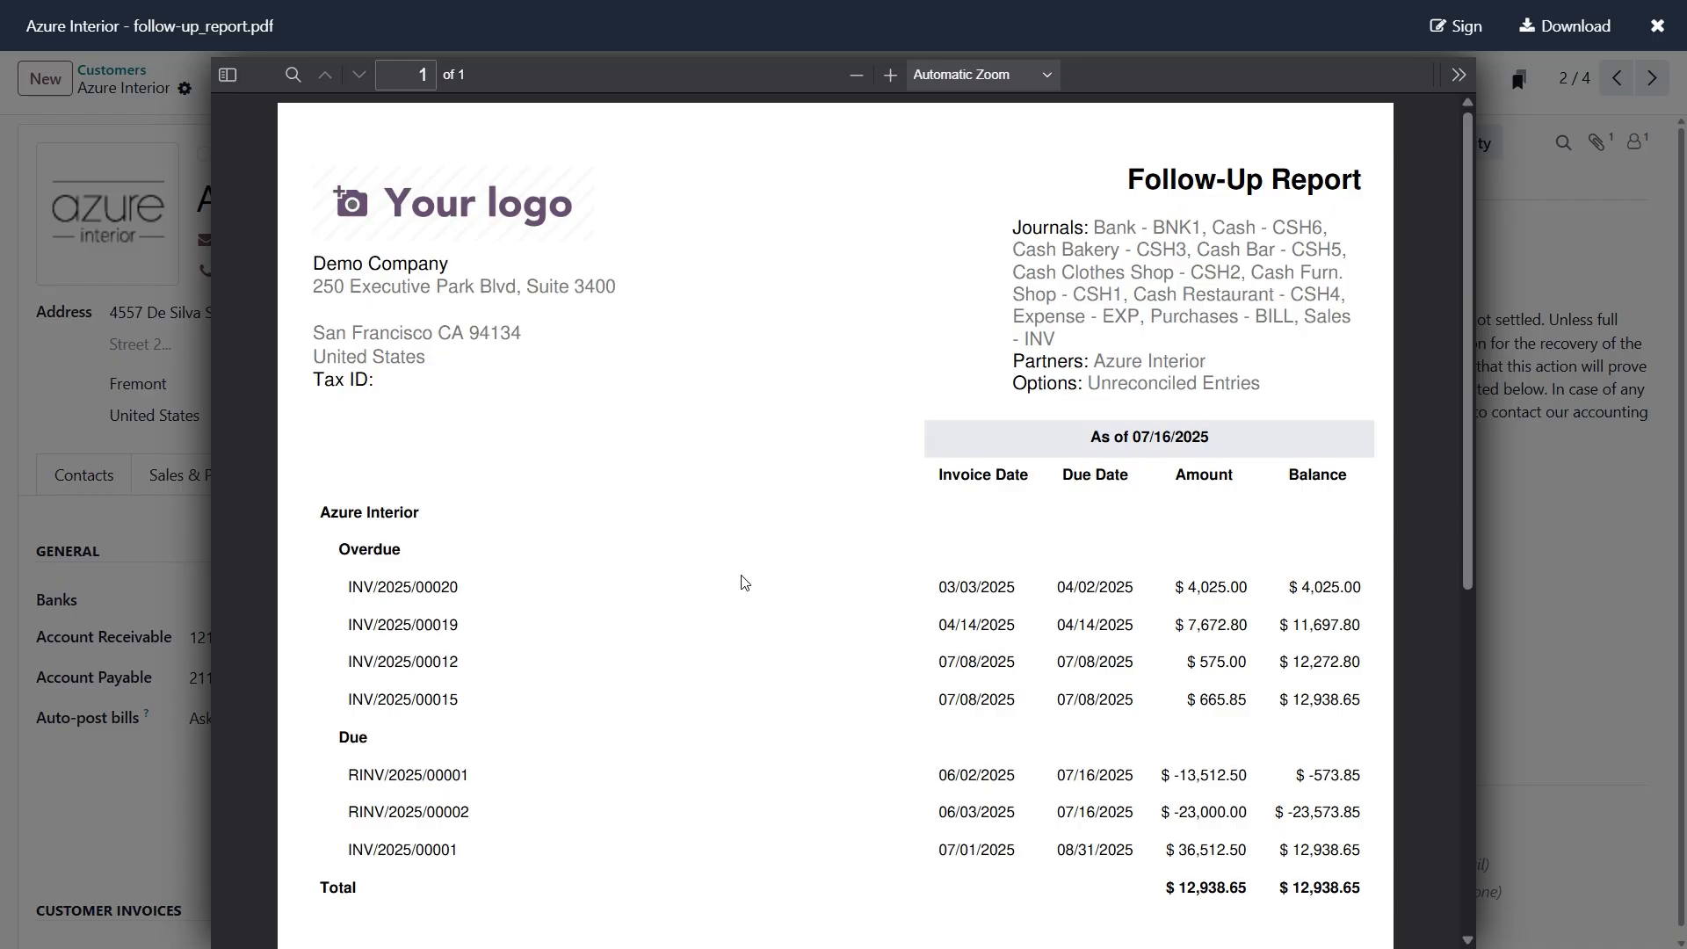
click(189, 524)
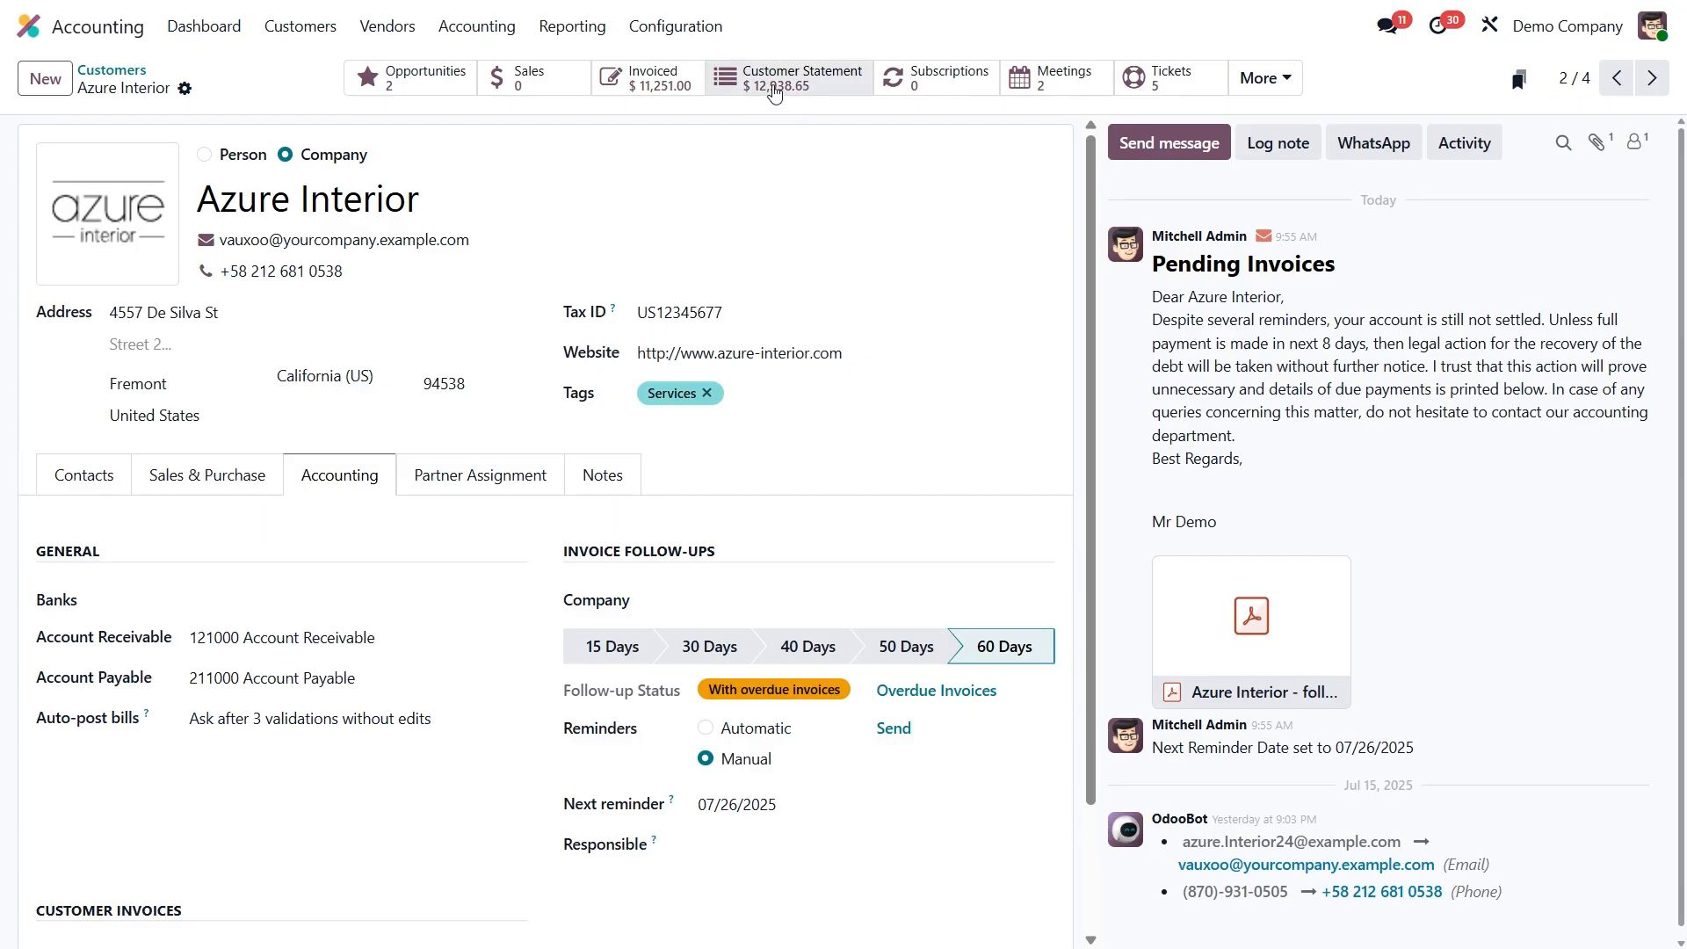
Open Azure Interior's customer statement and switch the report to the Follow-Up Report
click(805, 80)
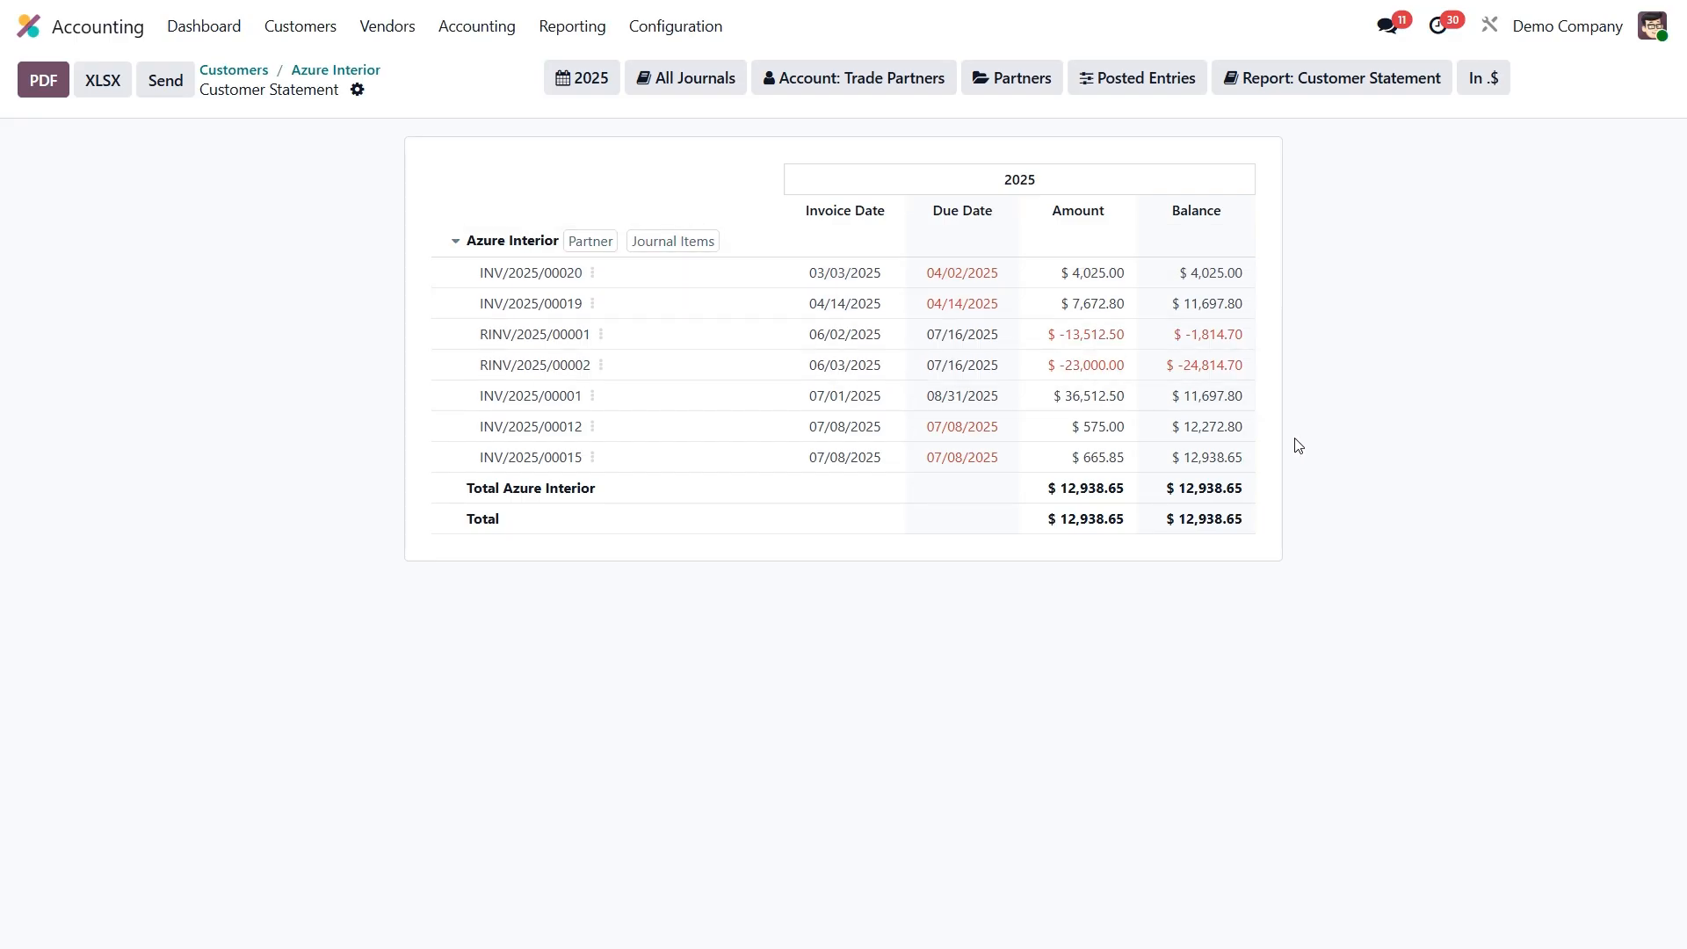
click(1344, 81)
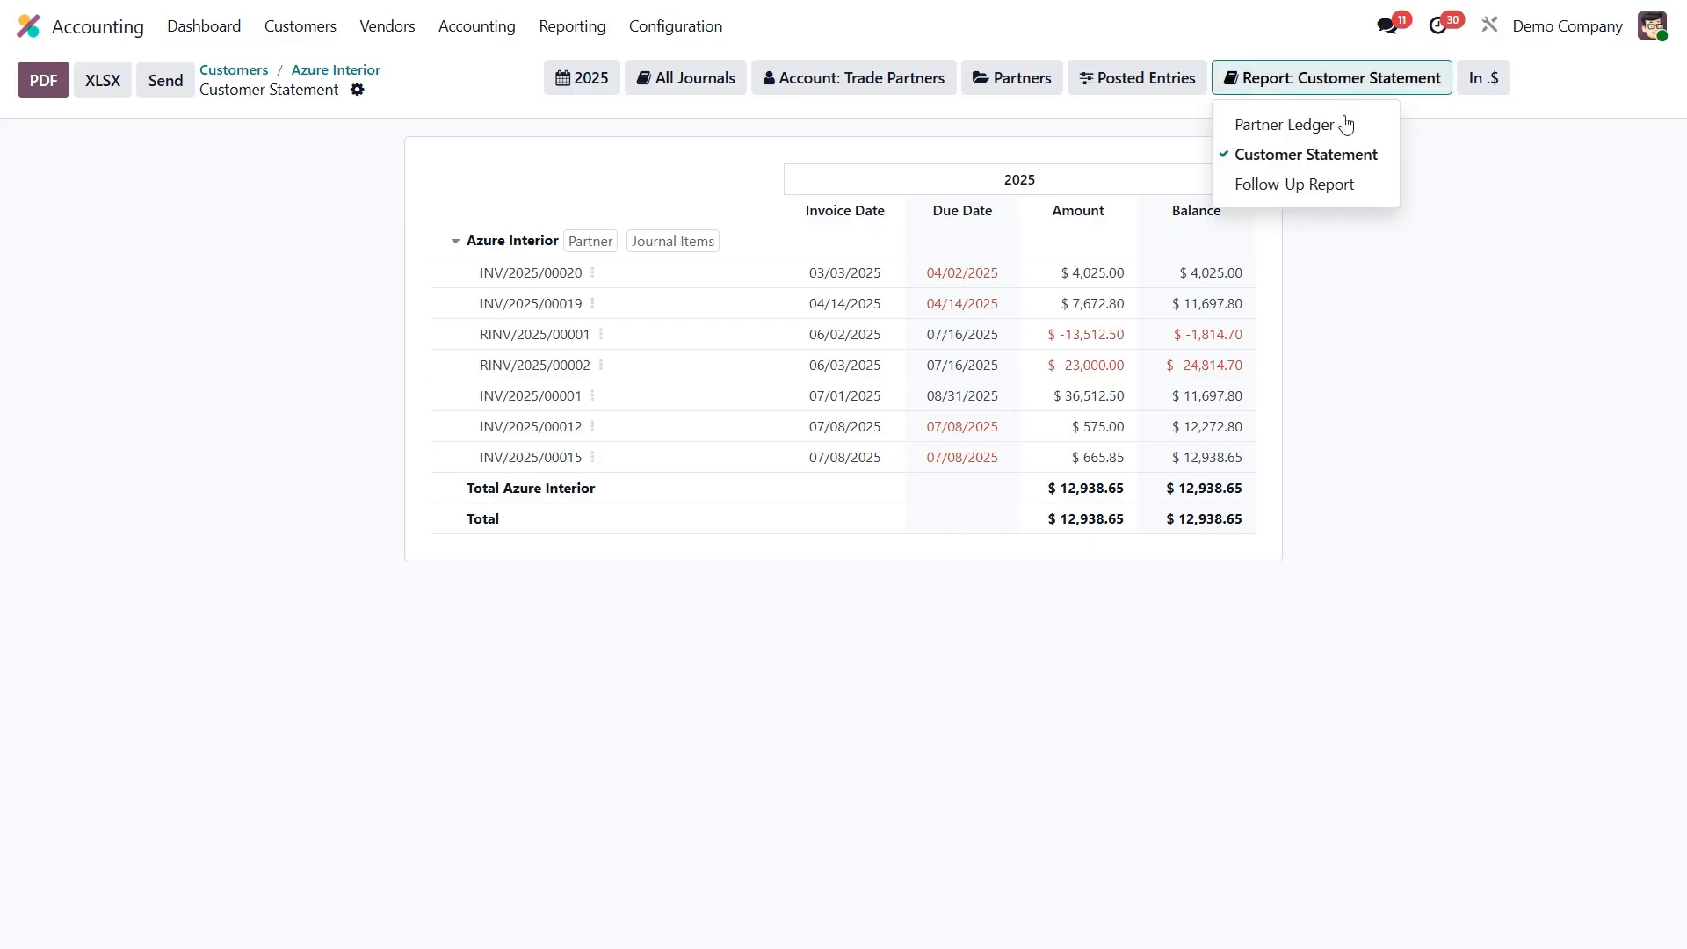
click(1327, 186)
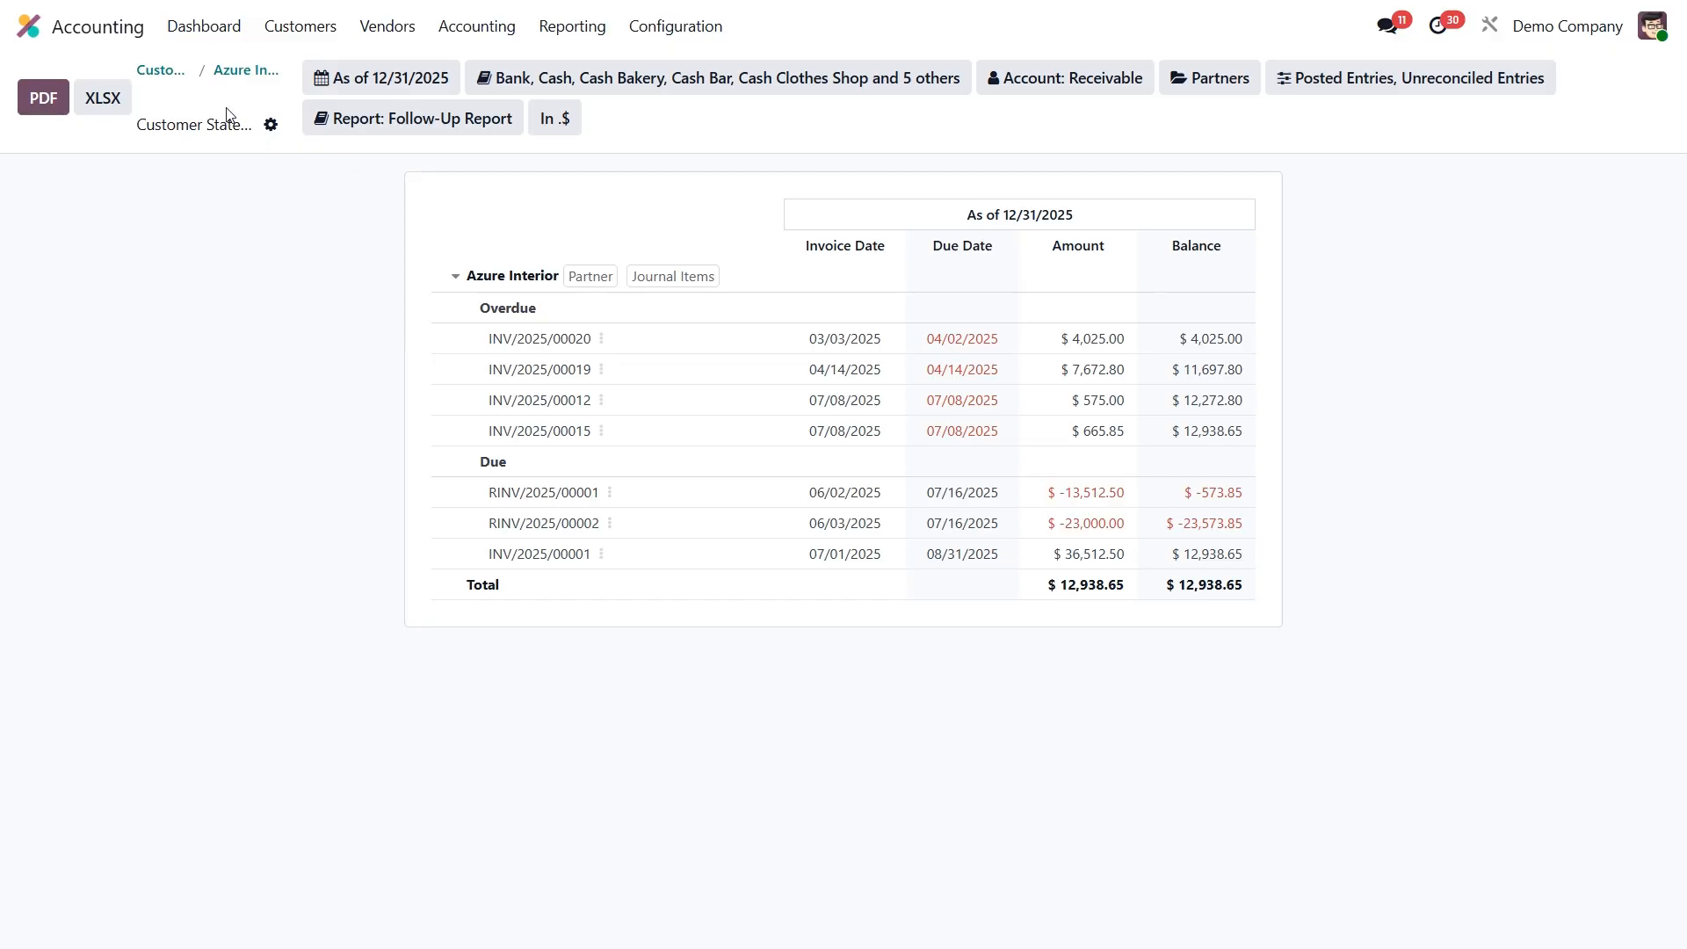
Return to the customer list and also filter it by customers that require follow-up
click(160, 70)
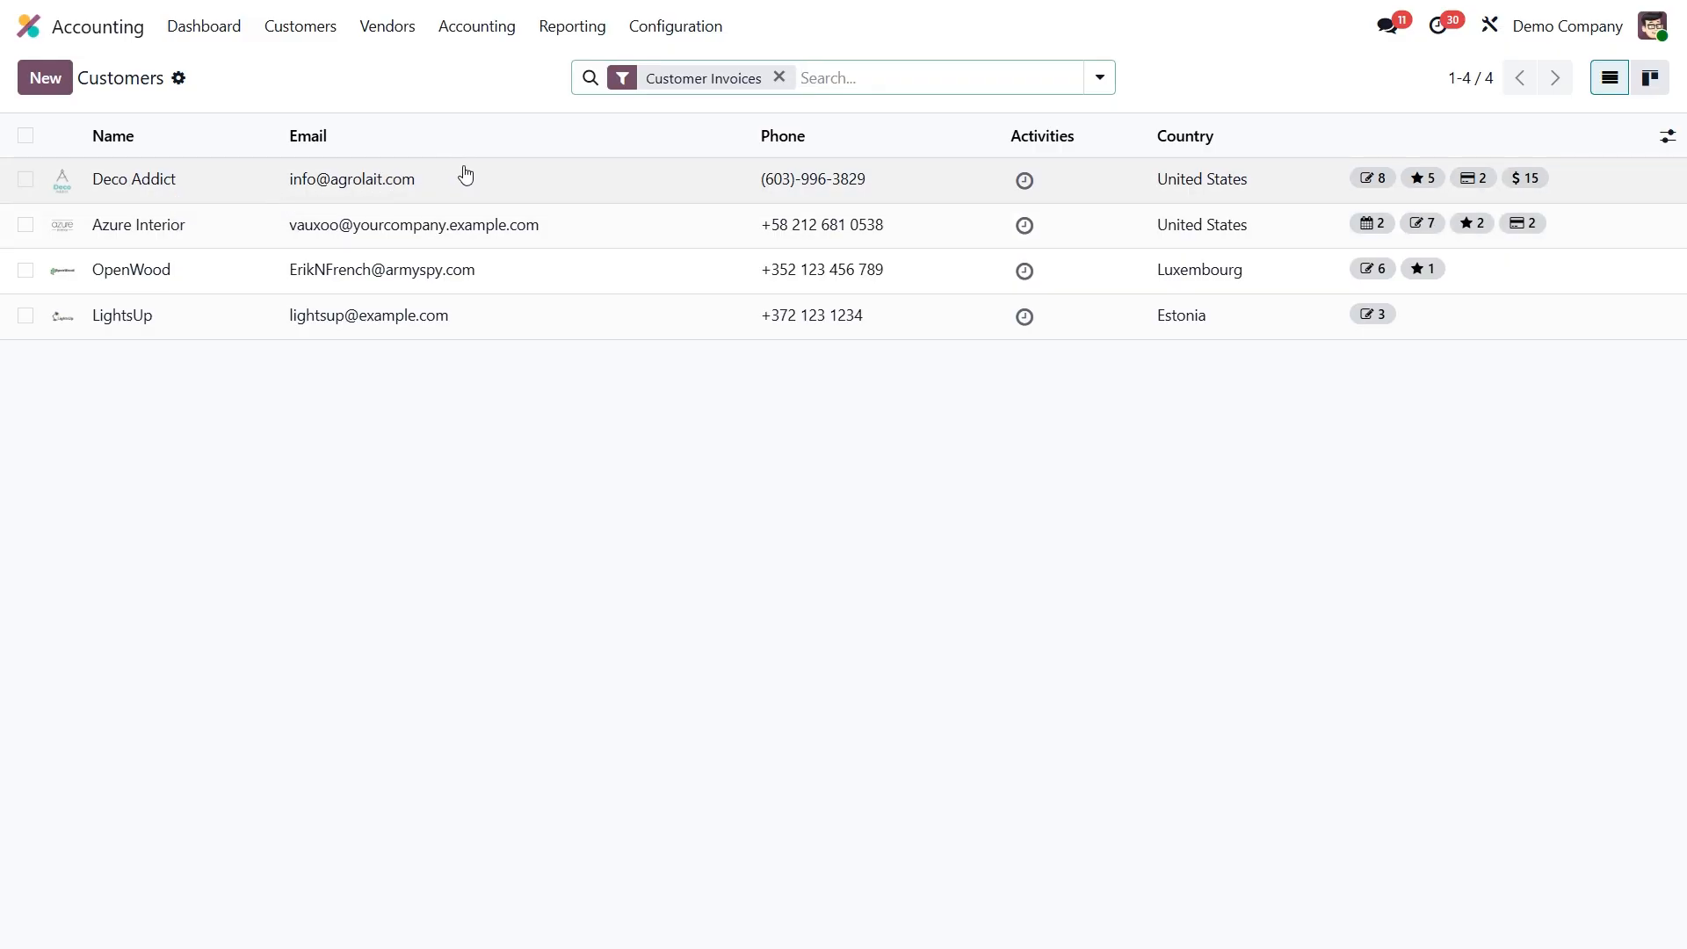
click(971, 75)
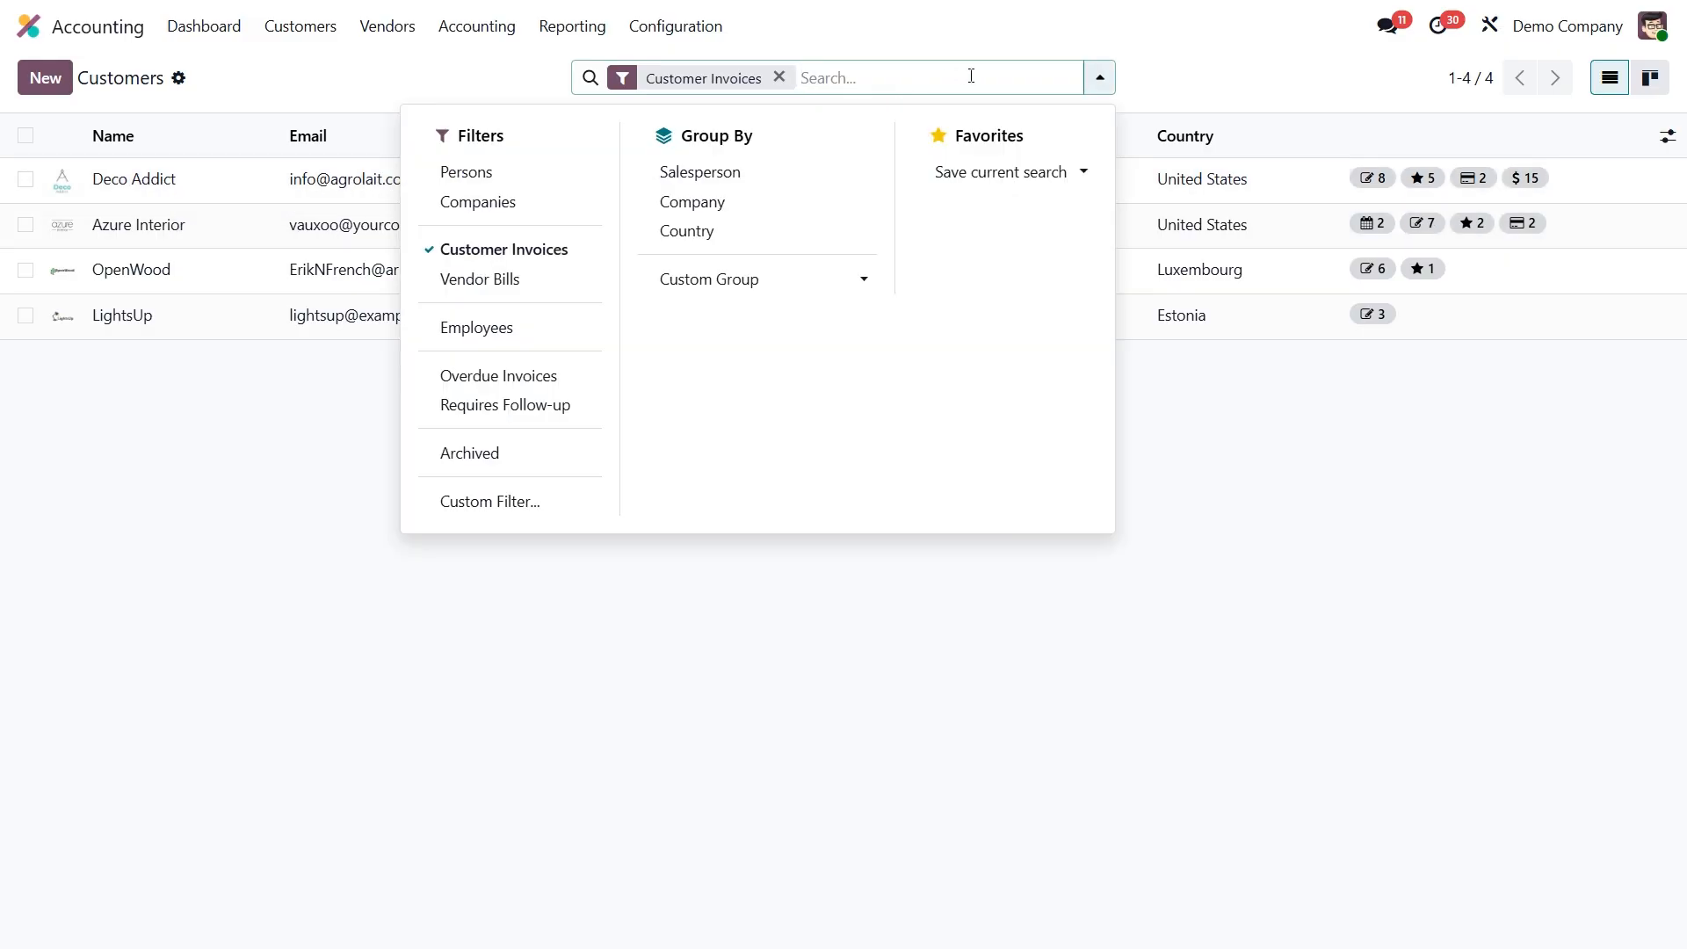
click(527, 404)
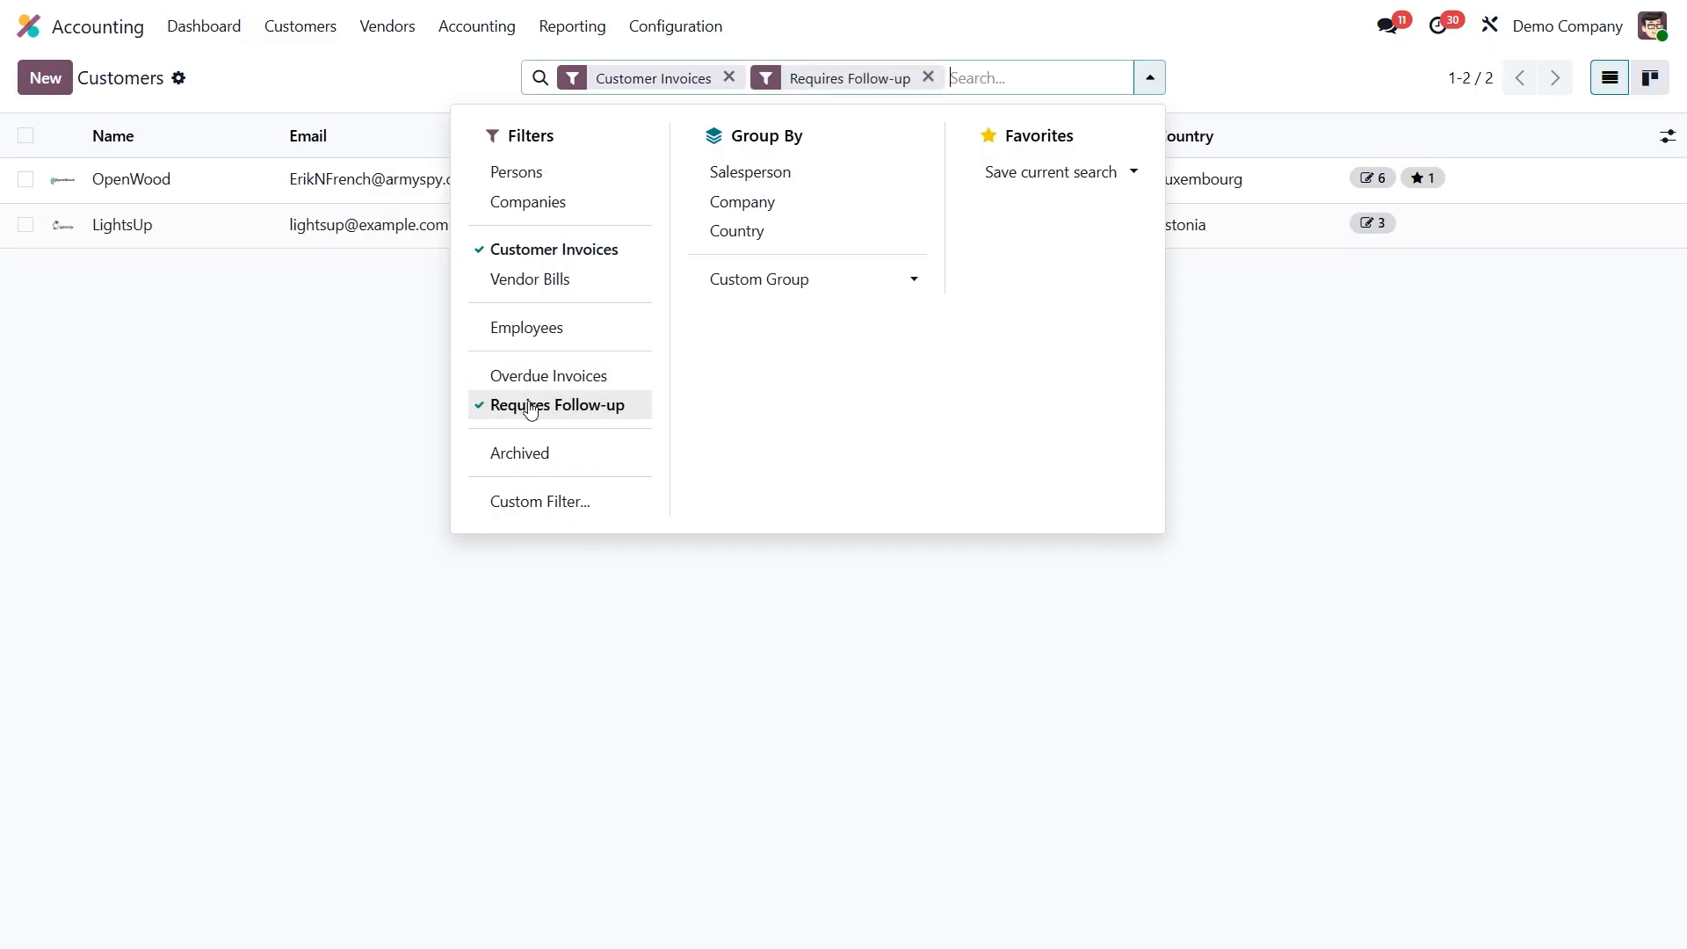
click(408, 383)
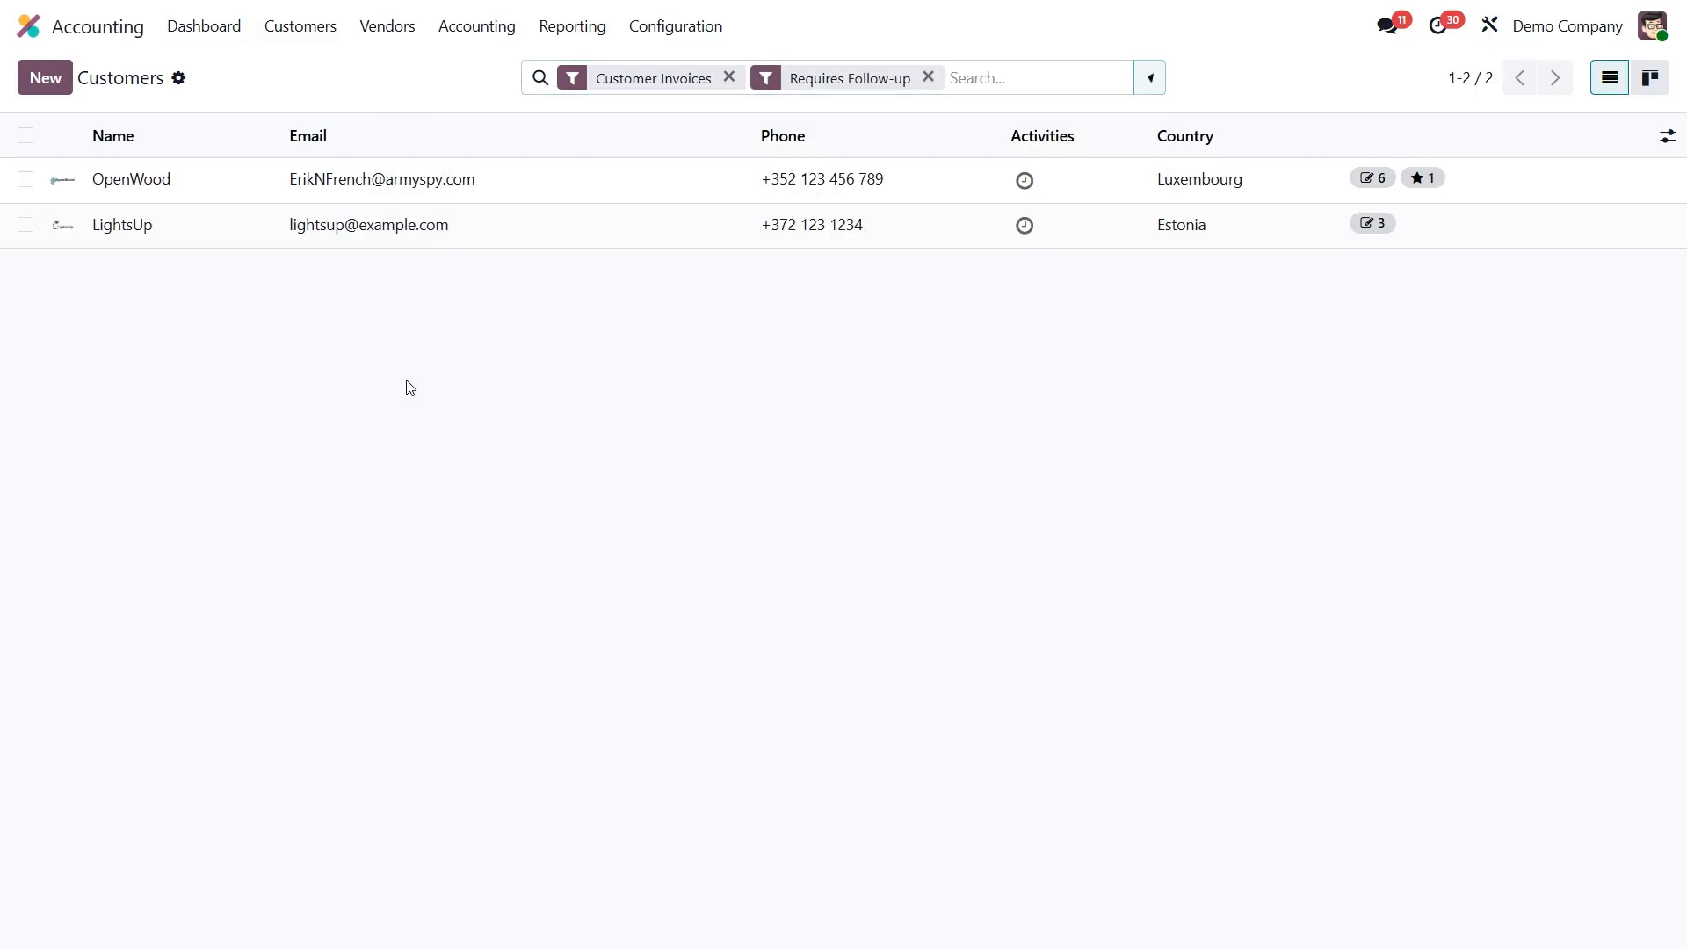
Process the follow-ups for the customers OpenWood and LightsUp together
click(25, 179)
click(26, 225)
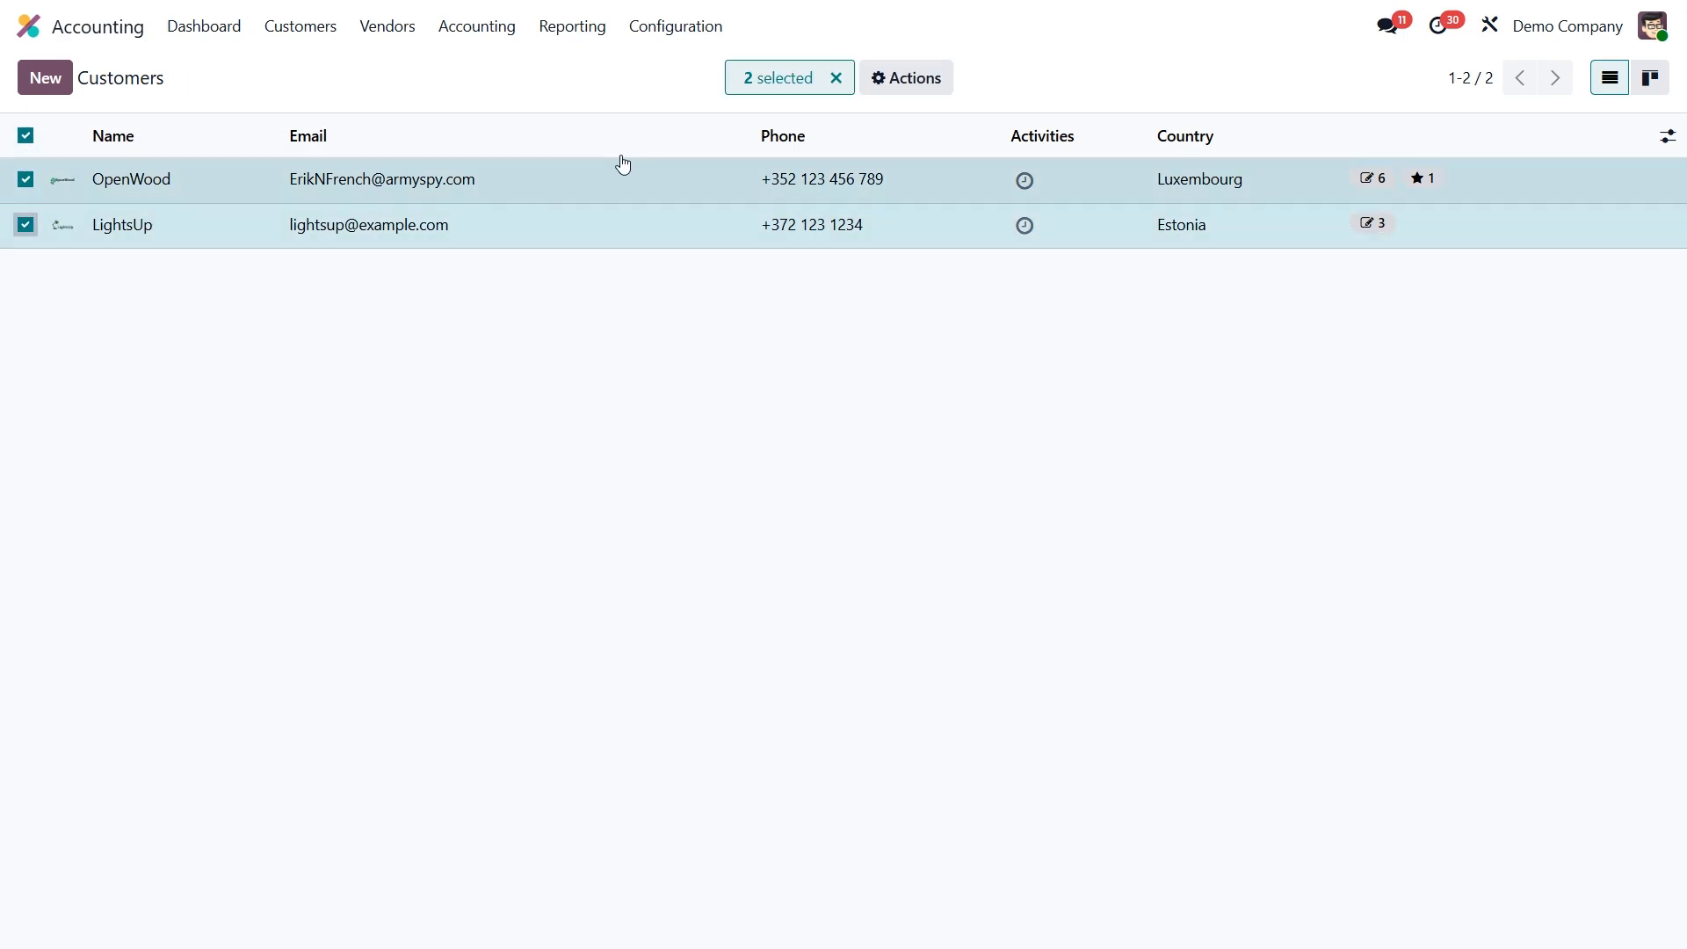
click(905, 79)
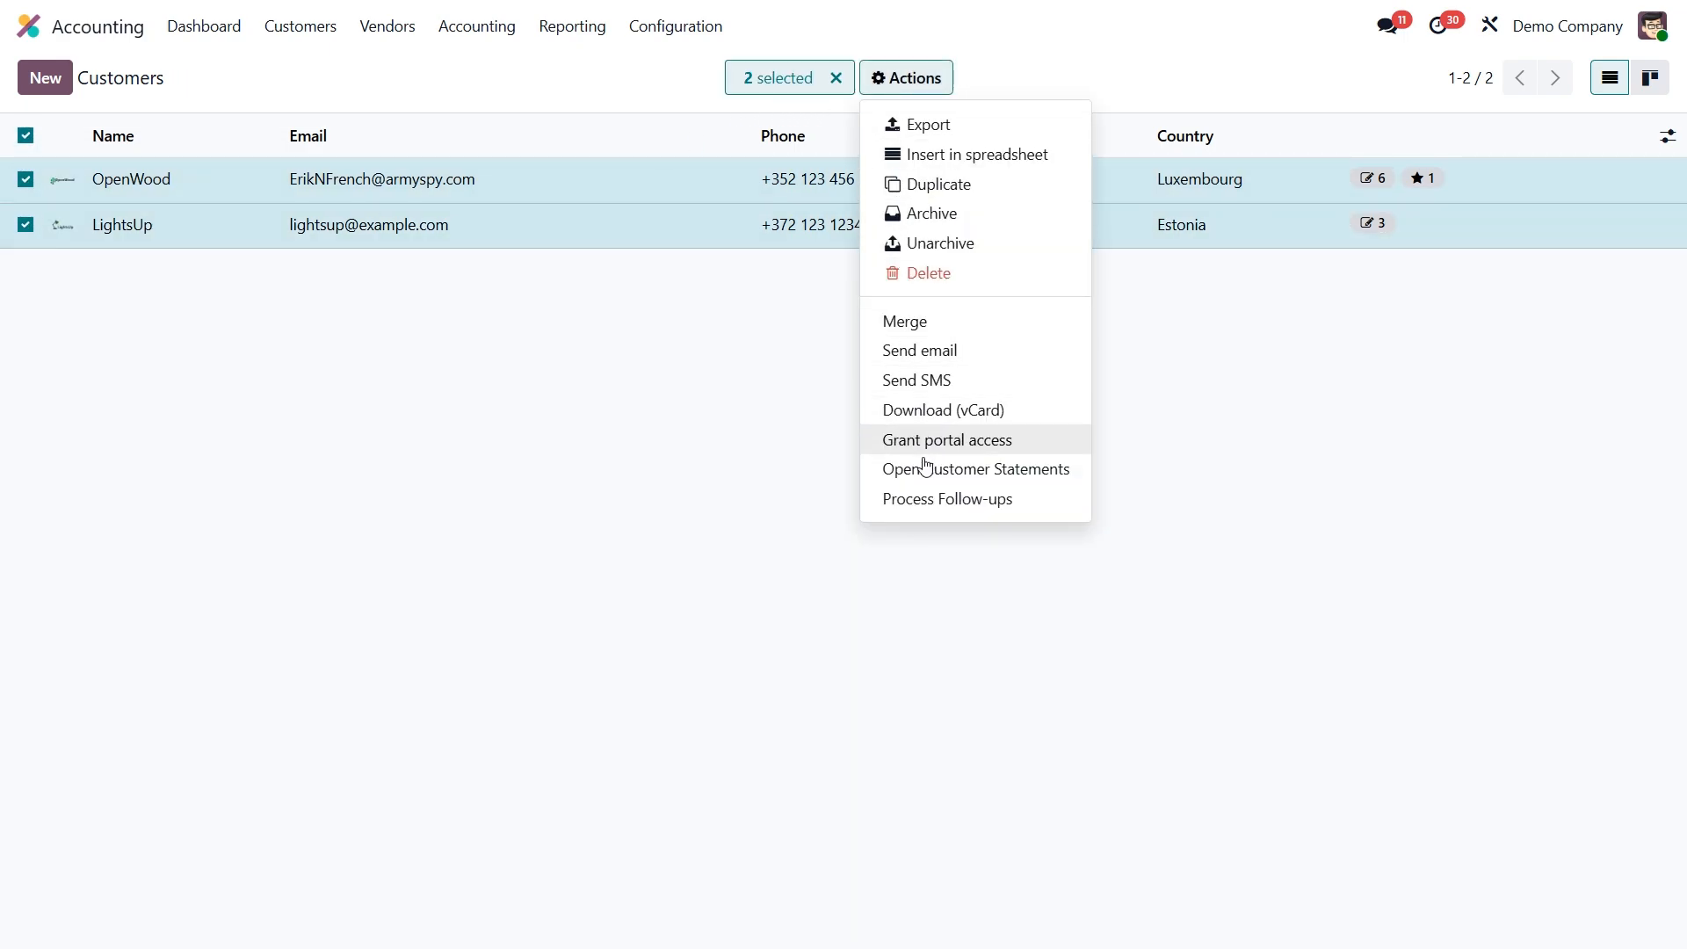
click(930, 498)
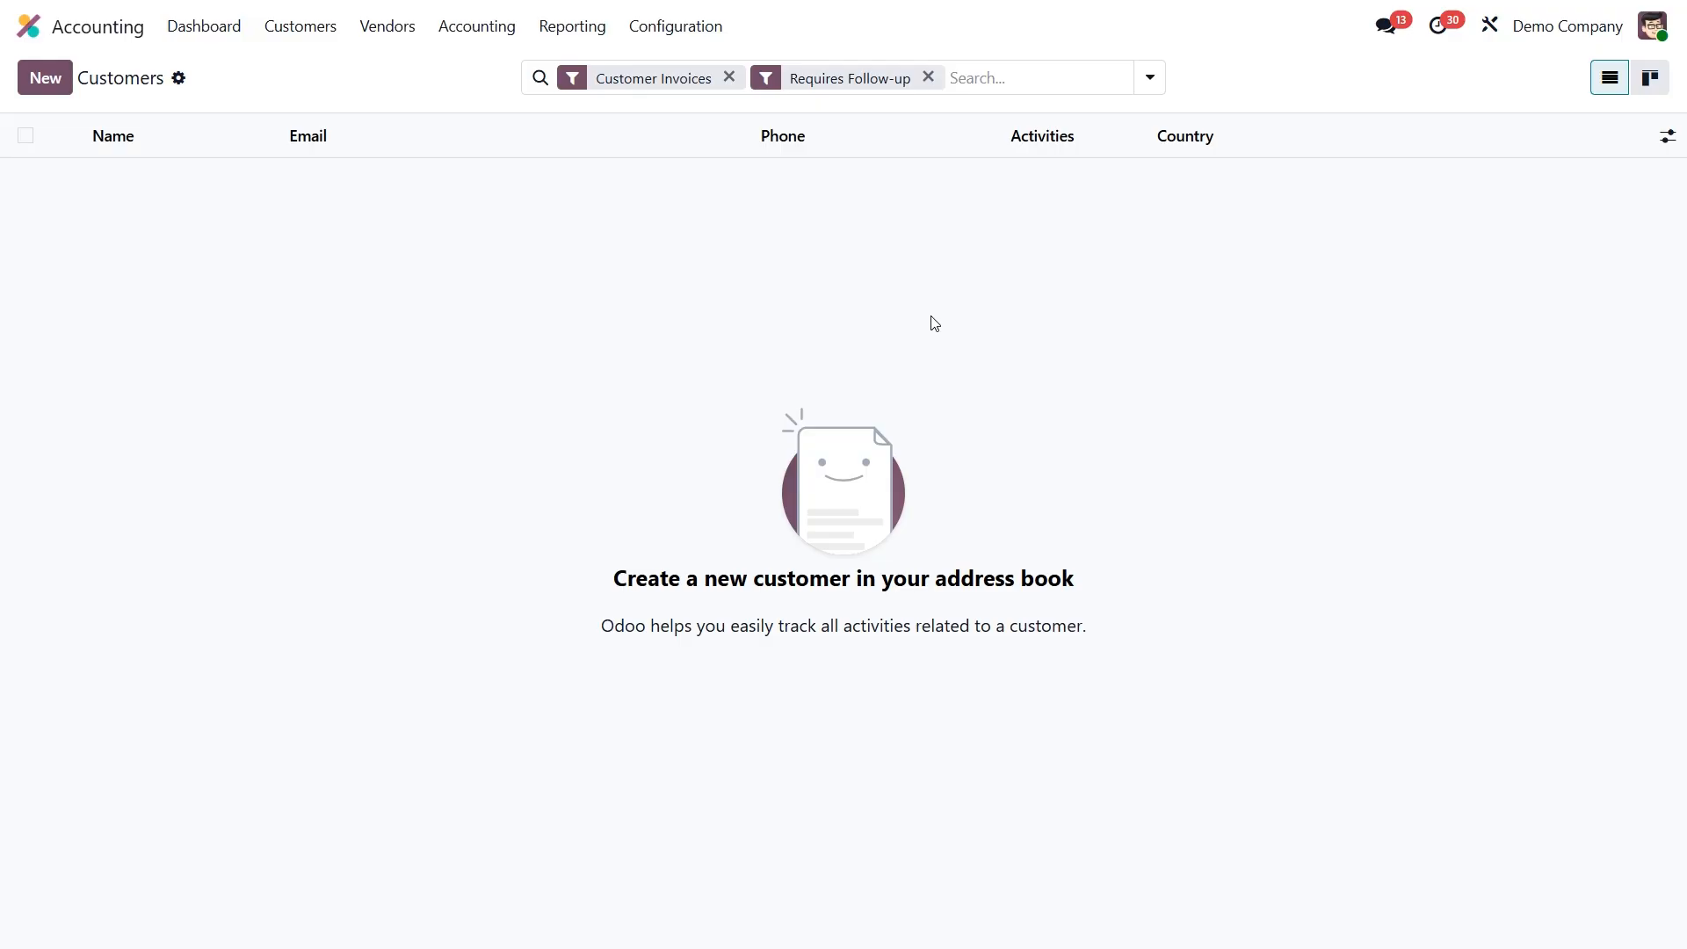
Remove the Requires Follow-up filter and open Azure Interior's sales and purchase details
click(929, 78)
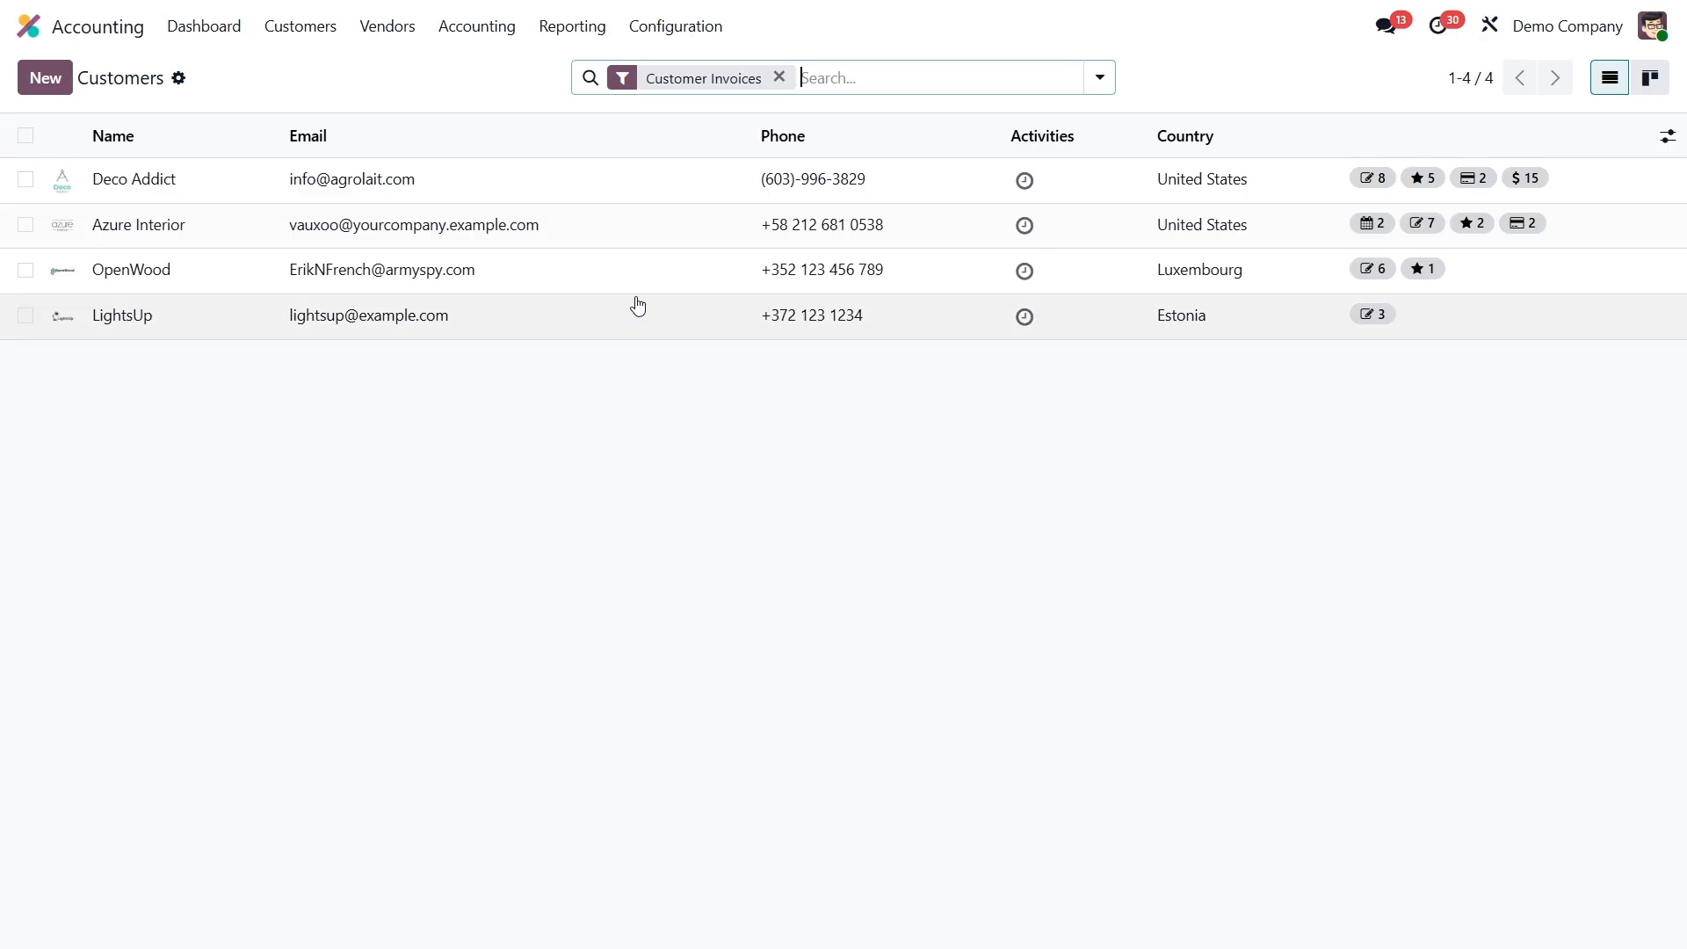
click(612, 234)
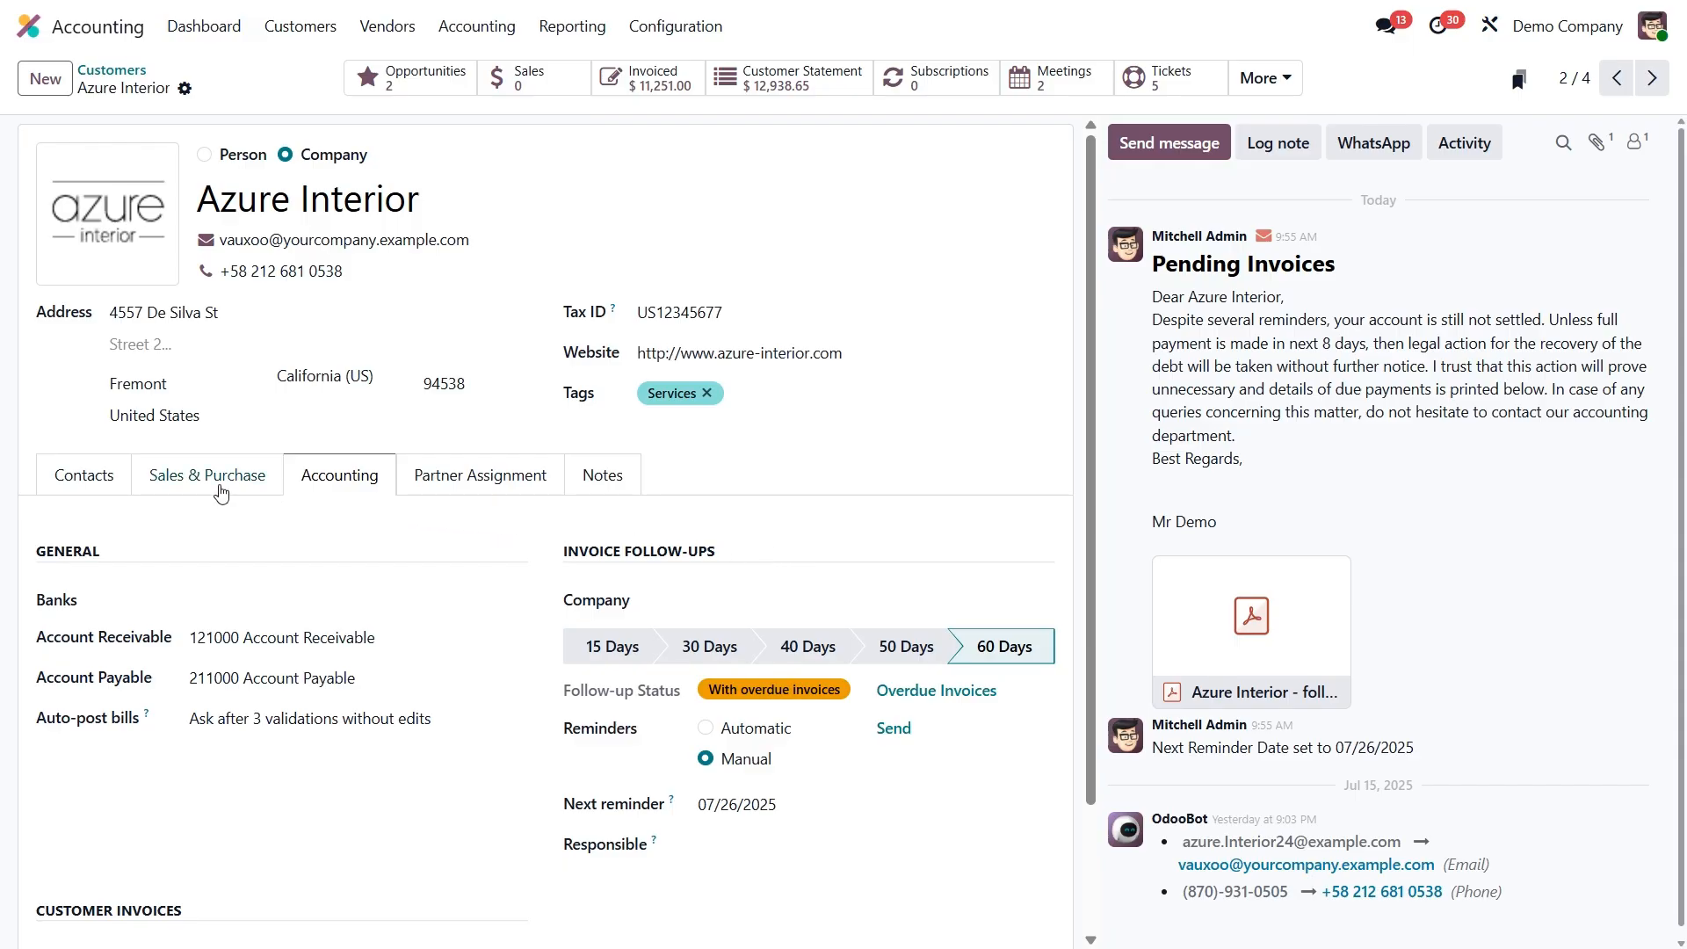
click(217, 486)
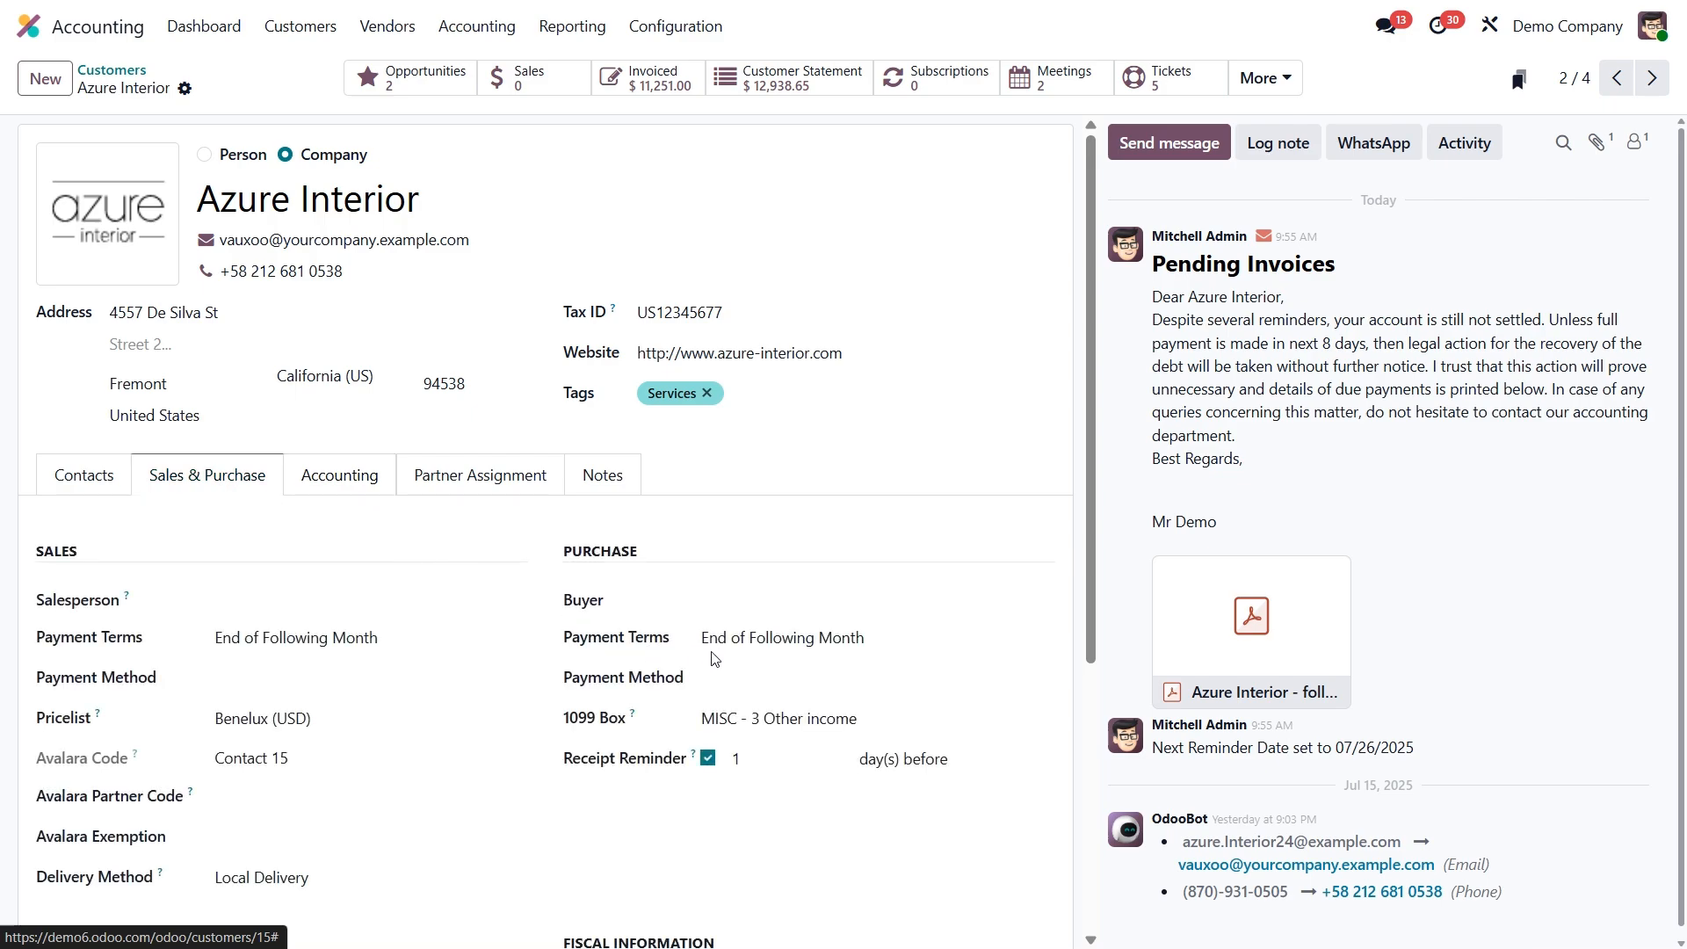